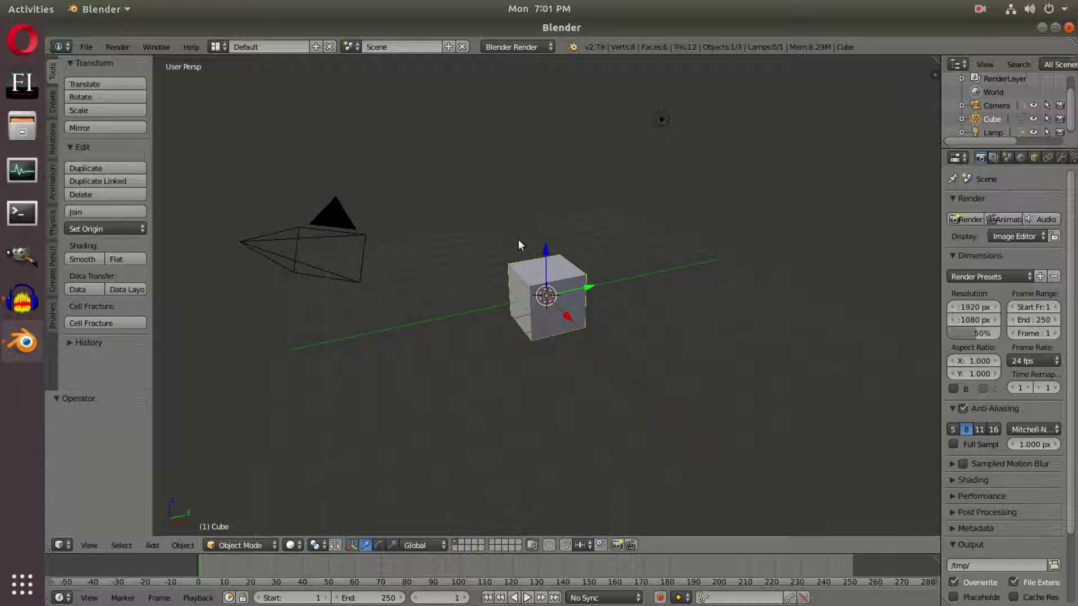
Step: Zoom the default scene's 3D view in and out, then select the camera
scroll(462, 286, up, 1)
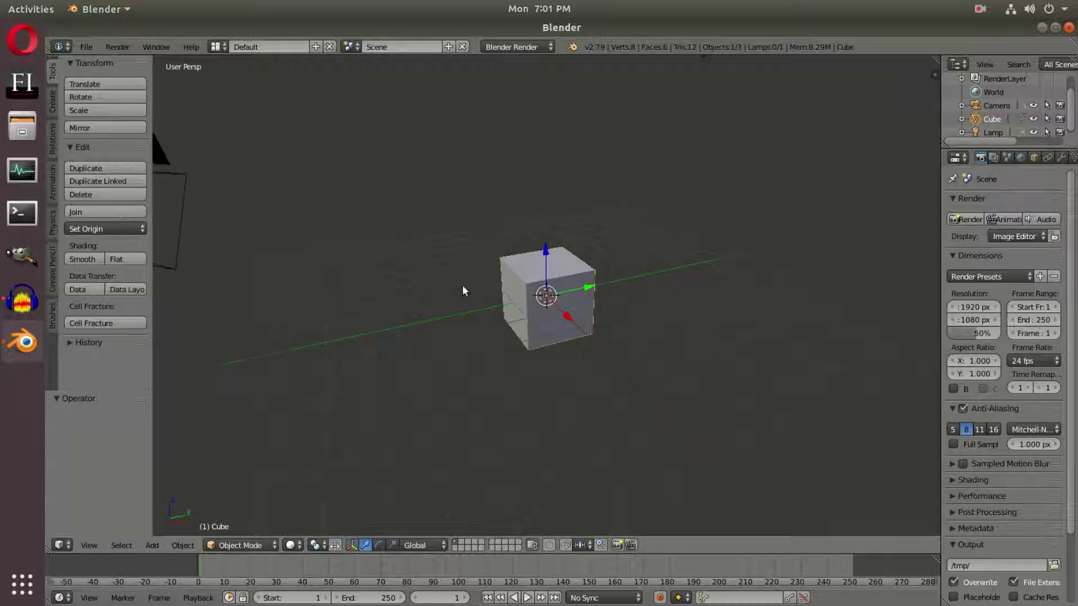
scroll(462, 285, down, 3)
scroll(425, 258, up, 2)
scroll(415, 262, down, 1)
right_click(356, 225)
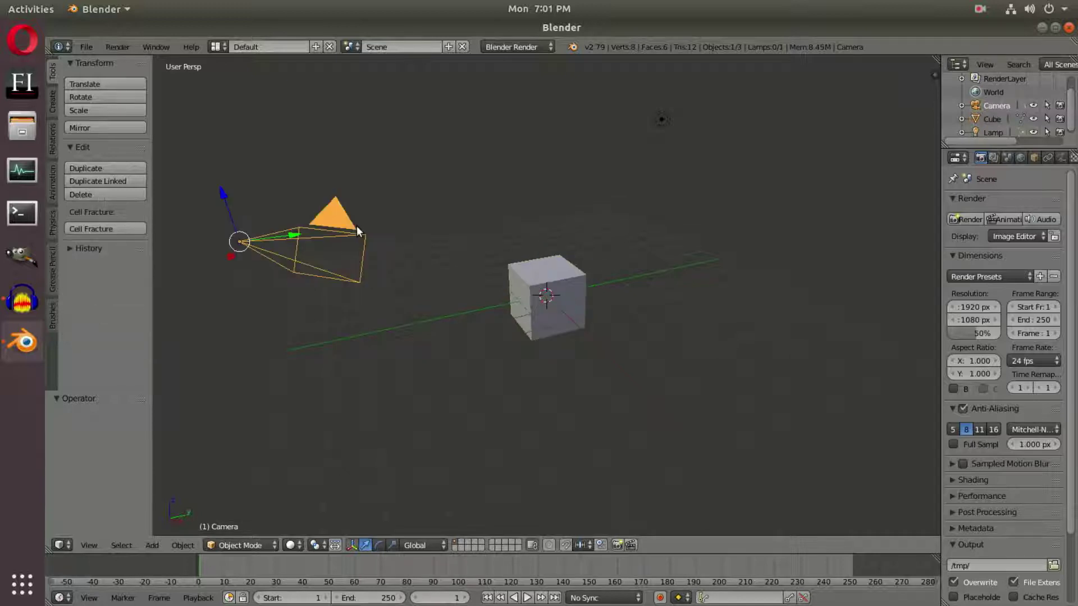
Step: Delete the original camera and switch to the front view
key(x)
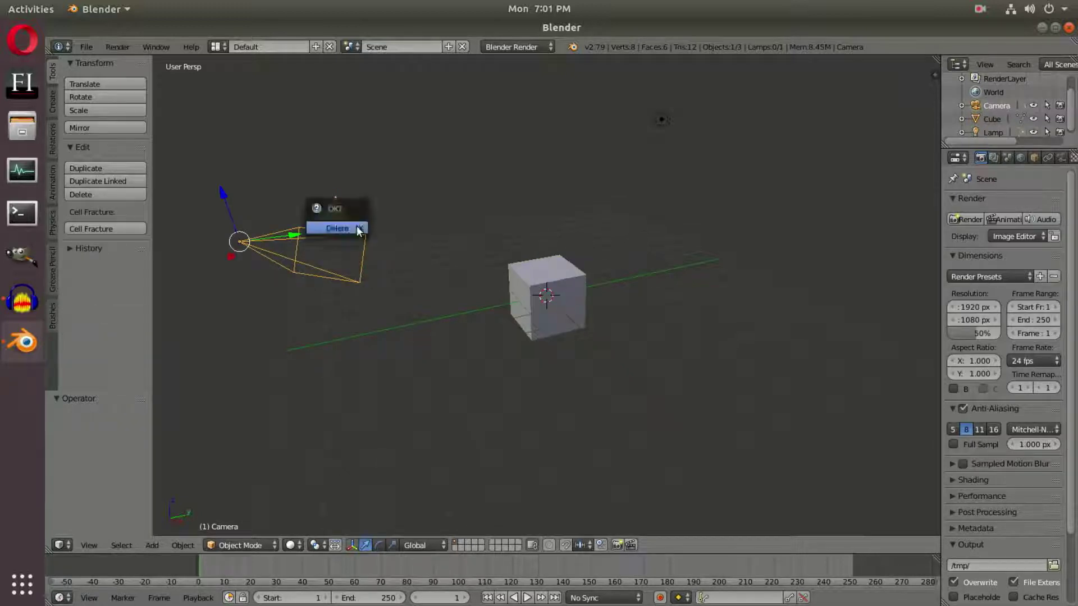
click(357, 228)
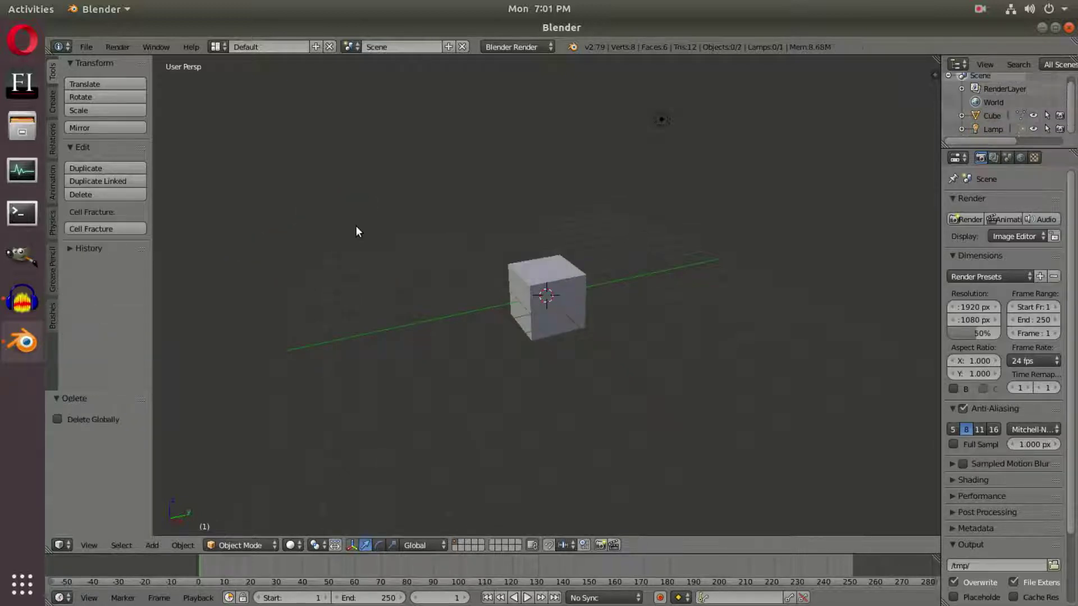
key(KP_1)
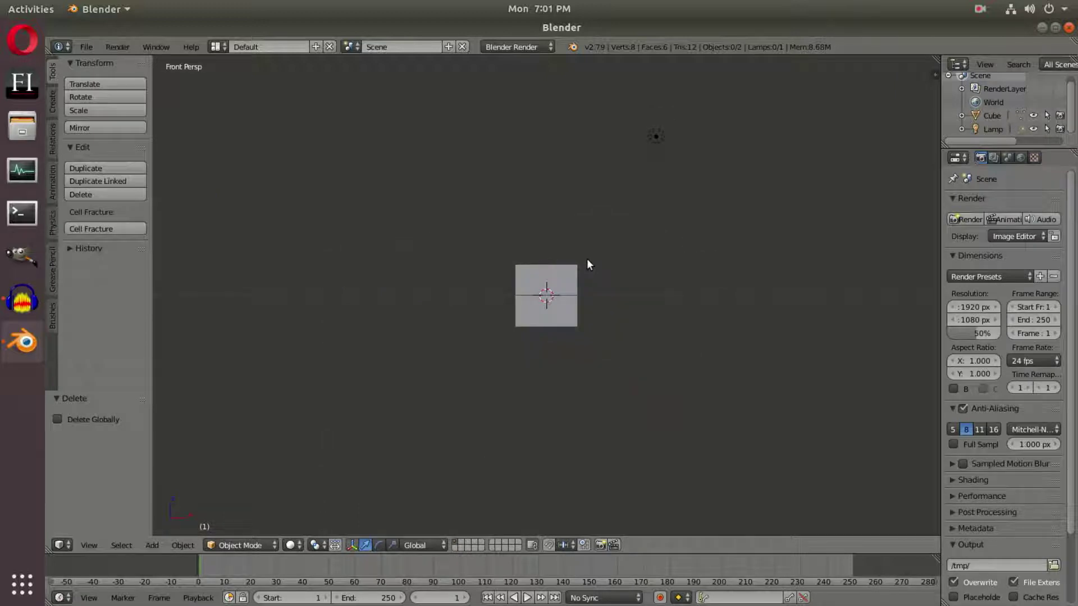
Step: Add a new camera to the scene from the Create tools
key(shift+a)
click(52, 104)
scroll(87, 235, down, 3)
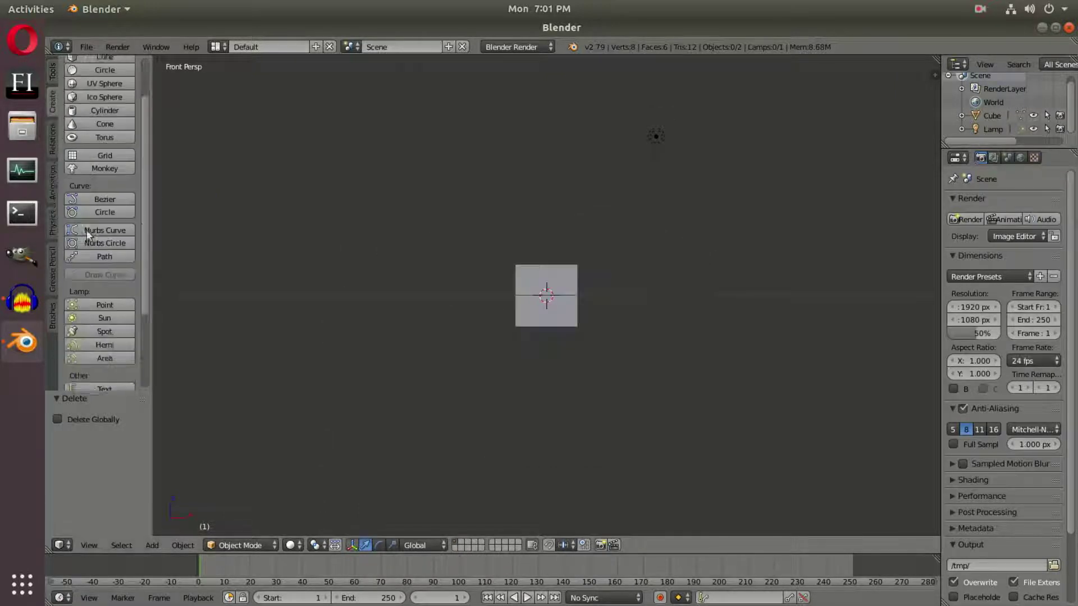
scroll(87, 233, down, 5)
click(117, 345)
middle_drag(236, 342, 359, 292)
Step: Move the new camera along Y to -10.598 and frame the cube in camera view
key(g)
key(y)
click(266, 281)
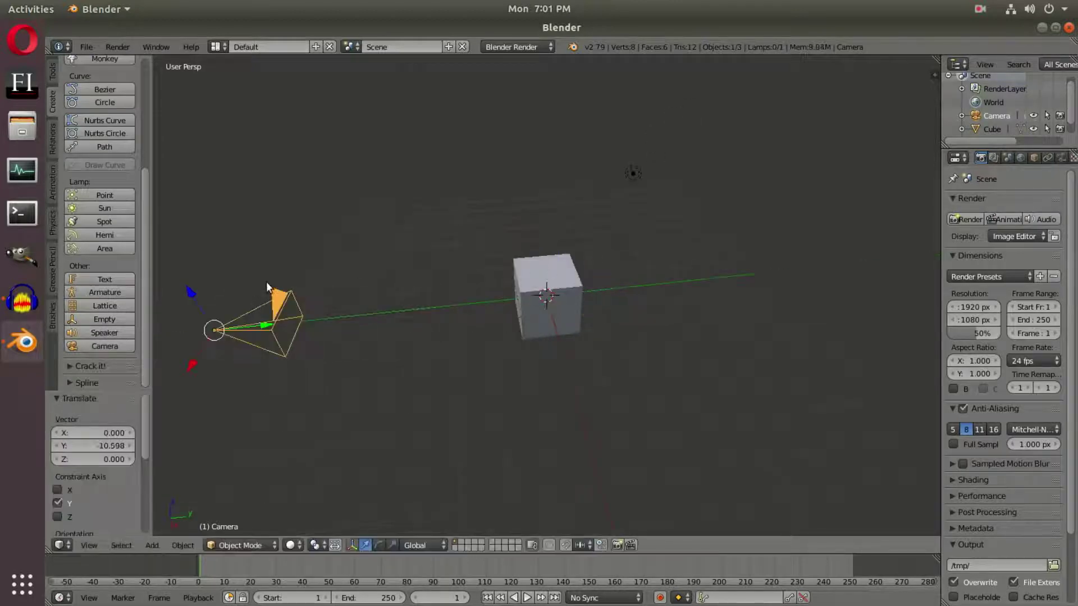
key(KP_0)
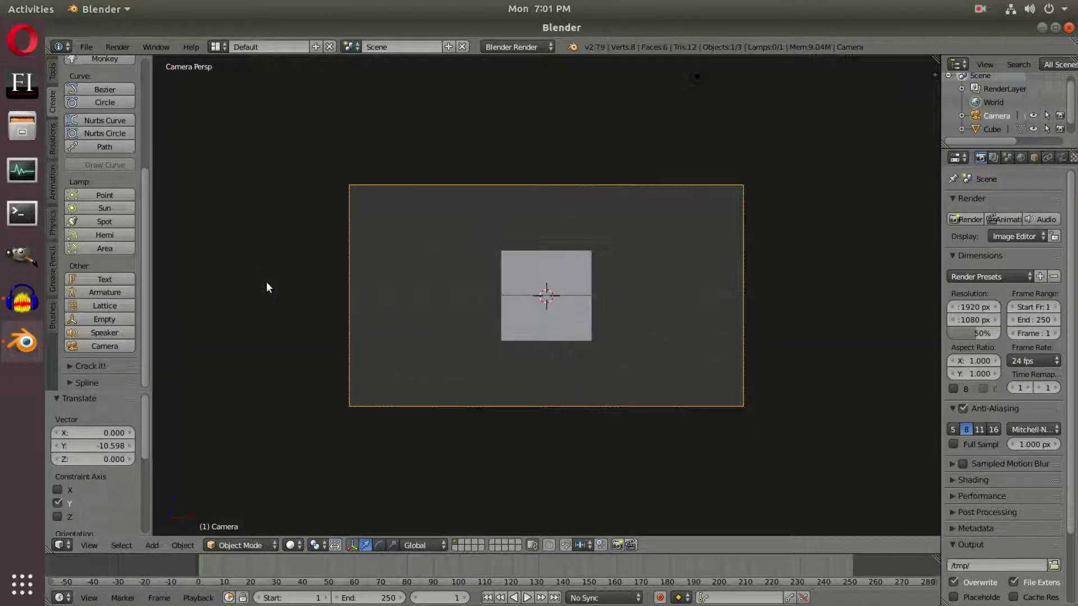
scroll(664, 285, up, 2)
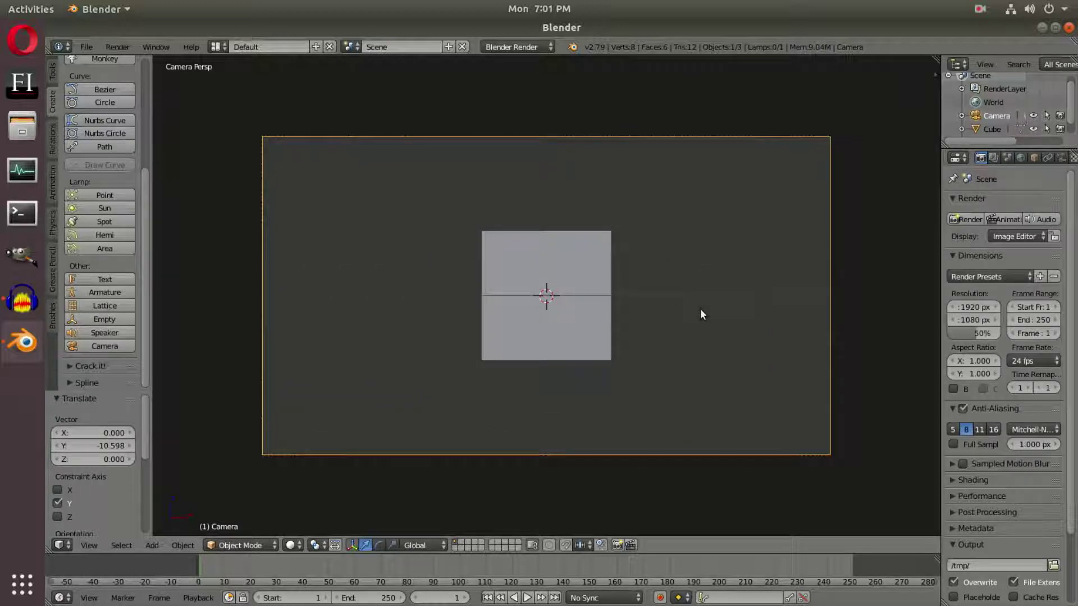
shift+middle_drag(699, 310, 638, 301)
right_click(587, 281)
middle_drag(725, 245, 669, 306)
middle_drag(532, 287, 519, 284)
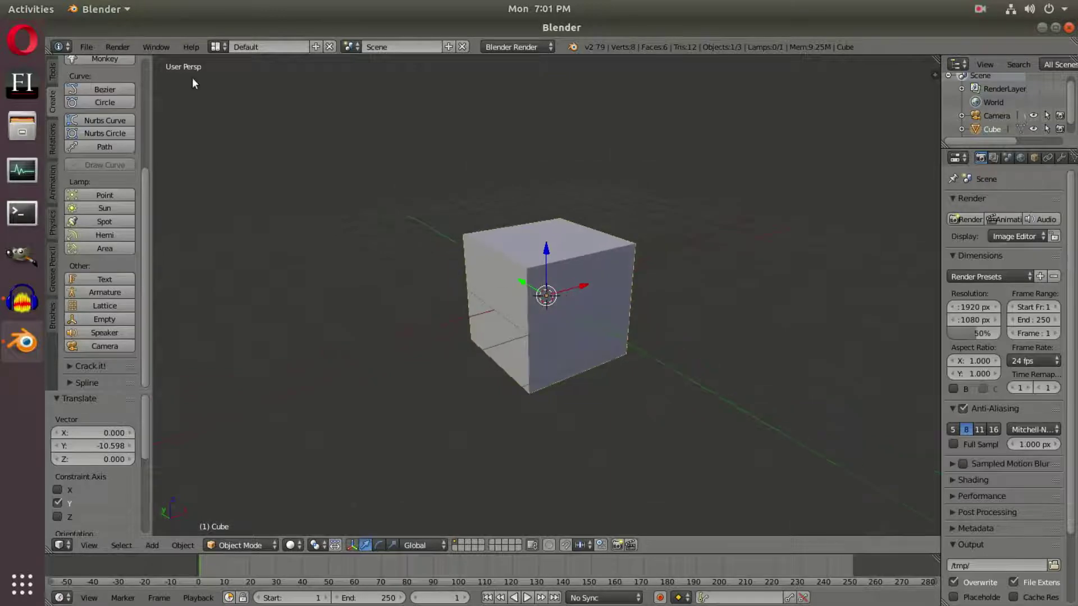
click(85, 46)
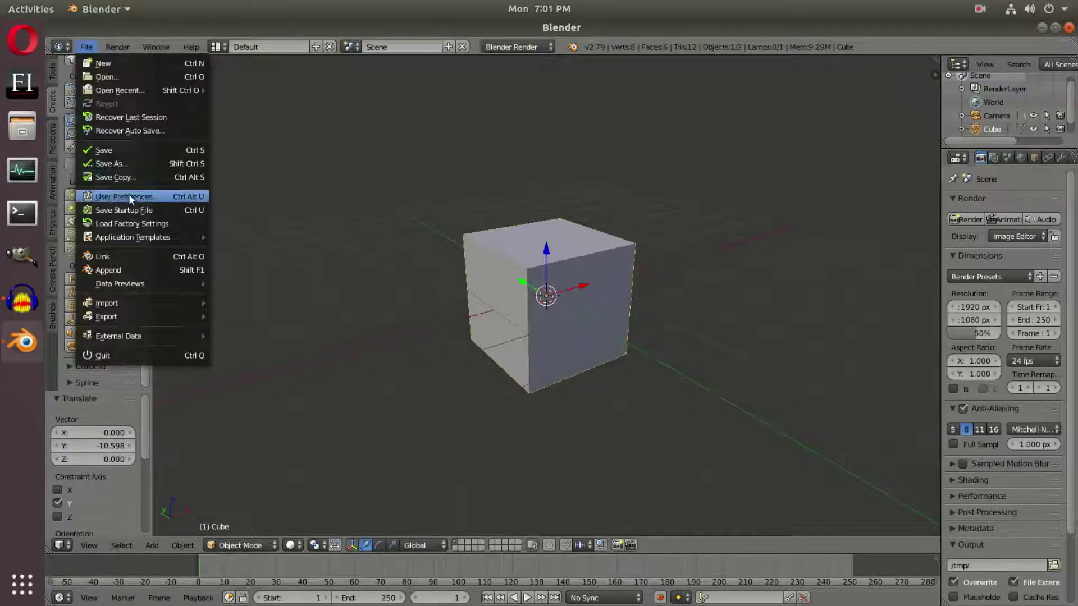
click(162, 198)
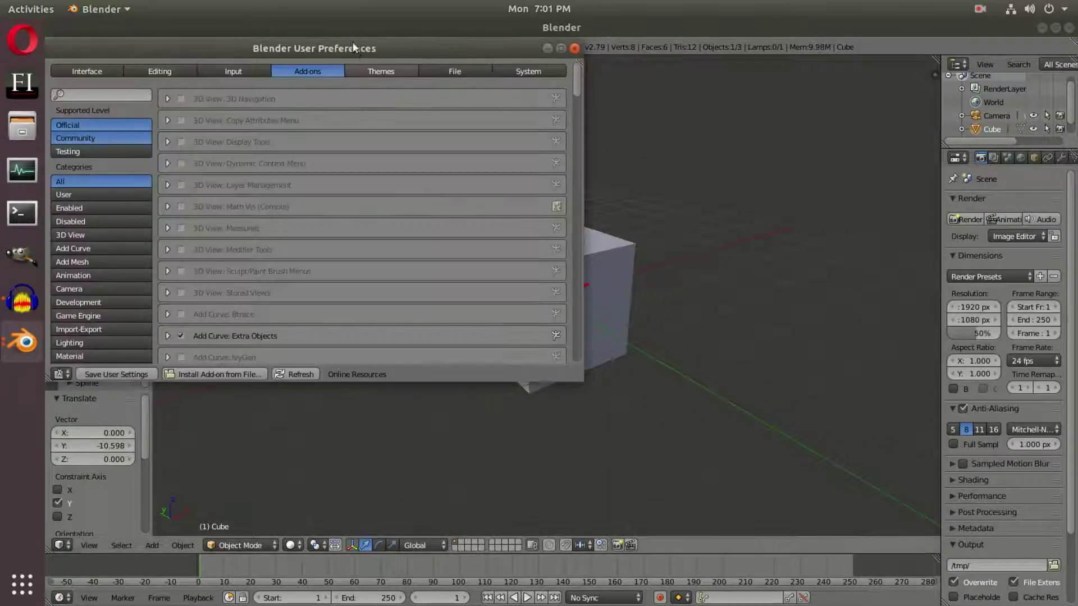
drag(352, 42, 553, 118)
click(571, 147)
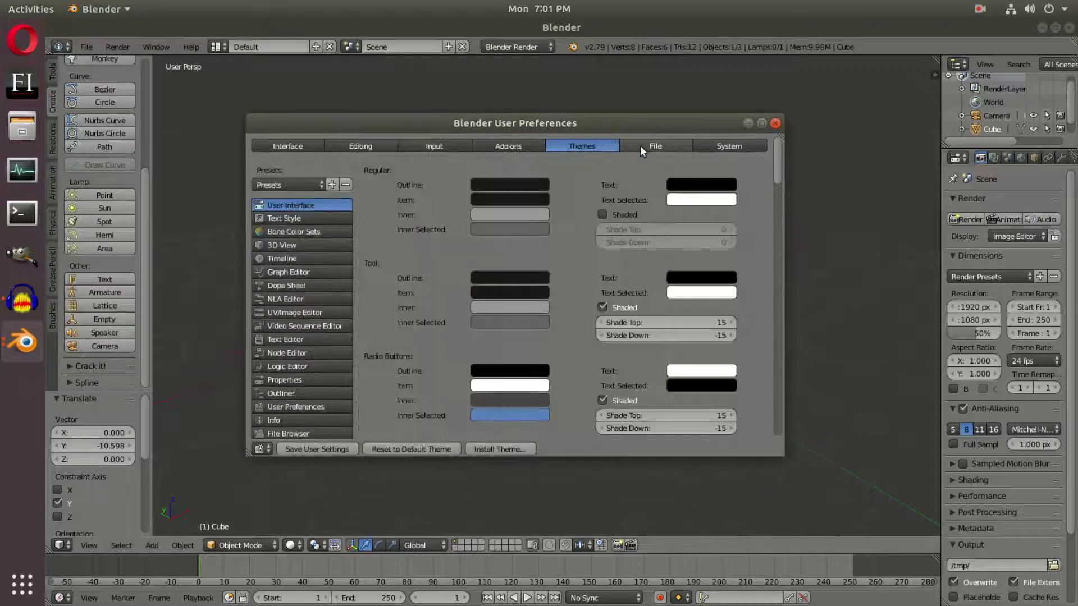
click(639, 145)
click(709, 146)
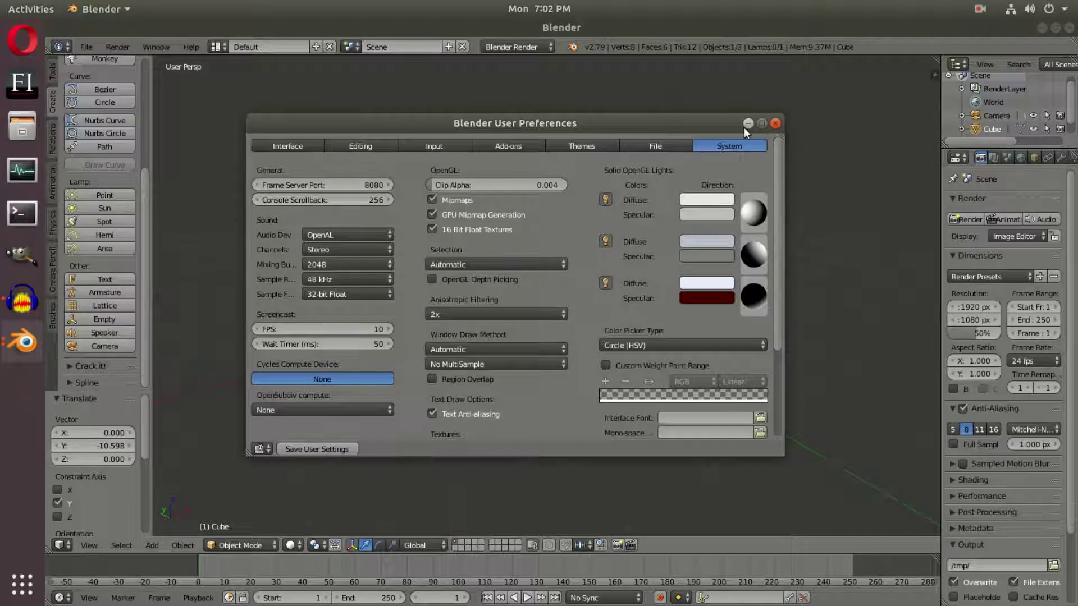
click(775, 123)
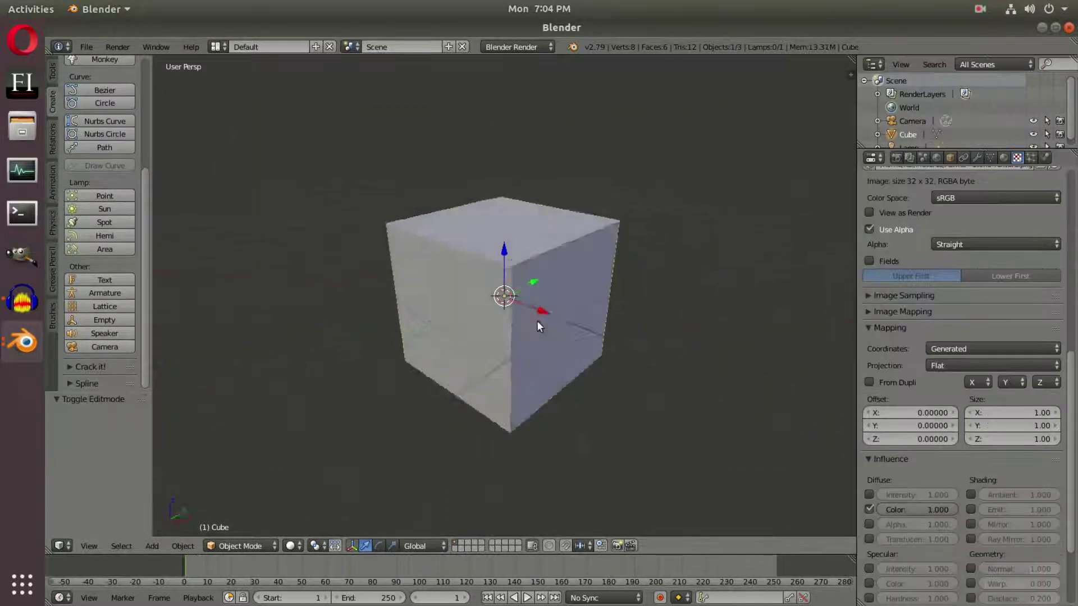
Step: Set the viewport shading to Texture so the cube displays textured
middle_drag(537, 327, 652, 316)
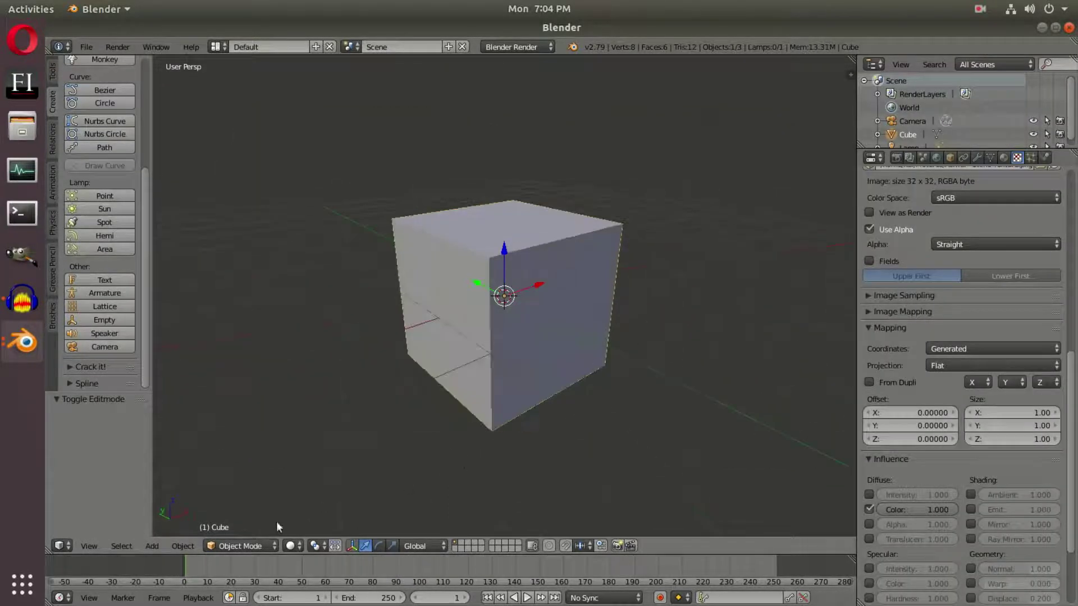
click(291, 545)
click(317, 485)
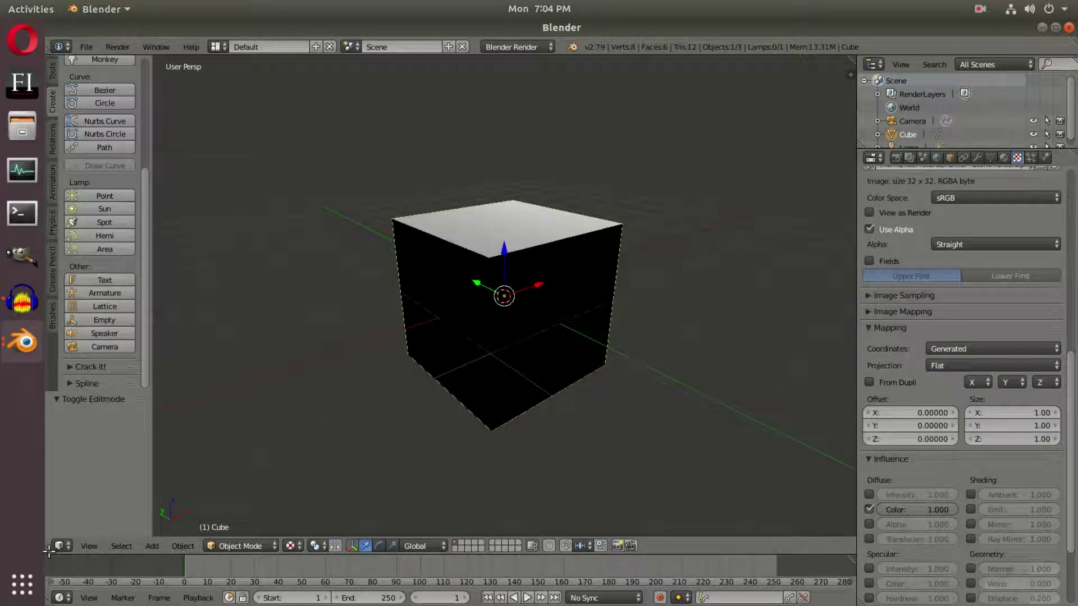
Step: Split the 3D view and make the lower area a UV/Image Editor
drag(48, 551, 485, 280)
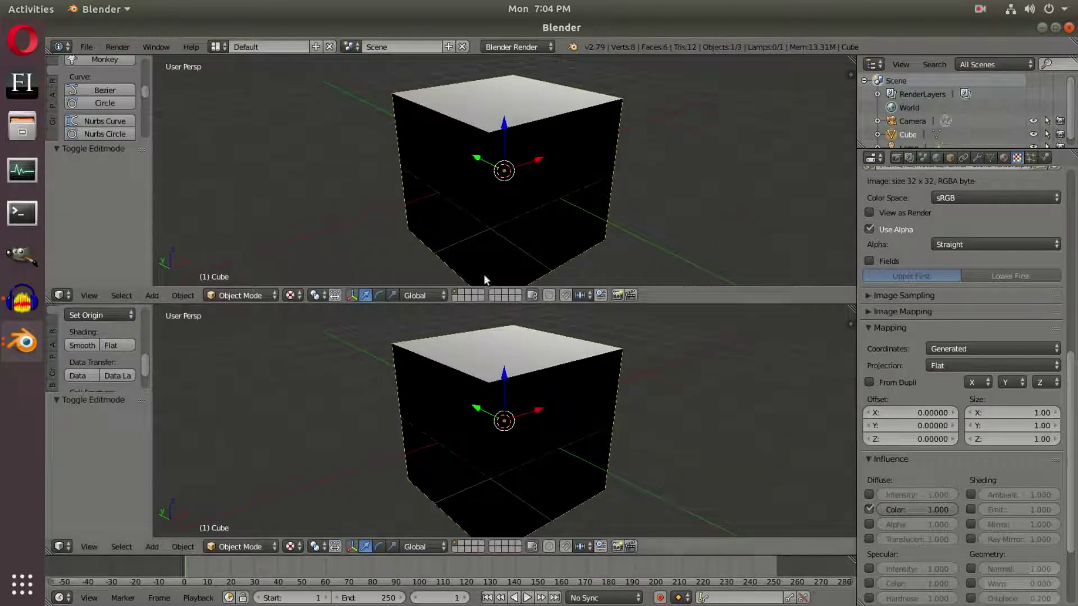
middle_drag(485, 281, 466, 181)
click(61, 546)
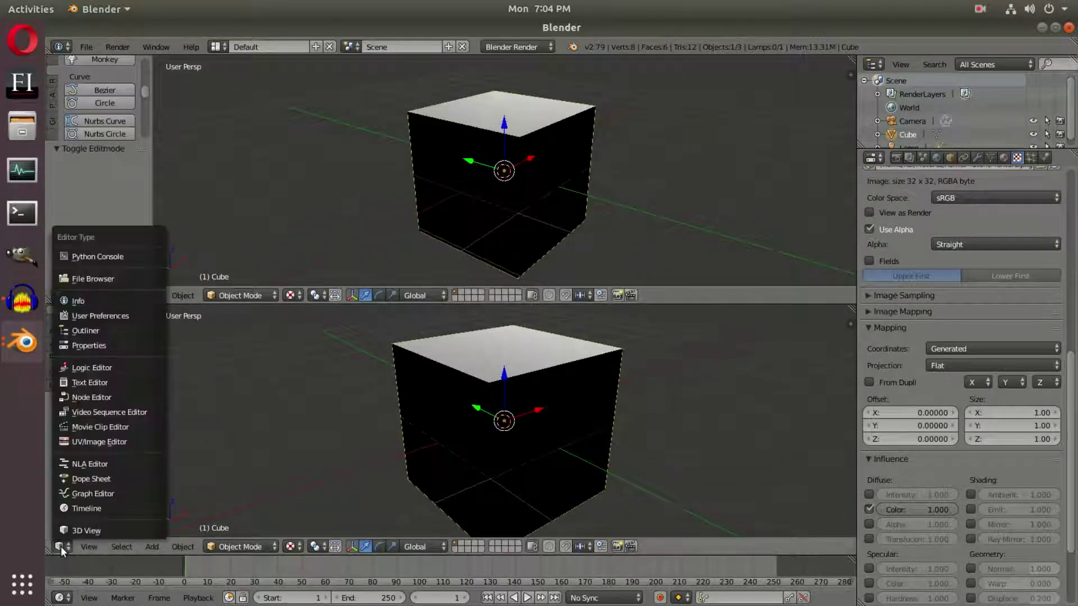
click(99, 441)
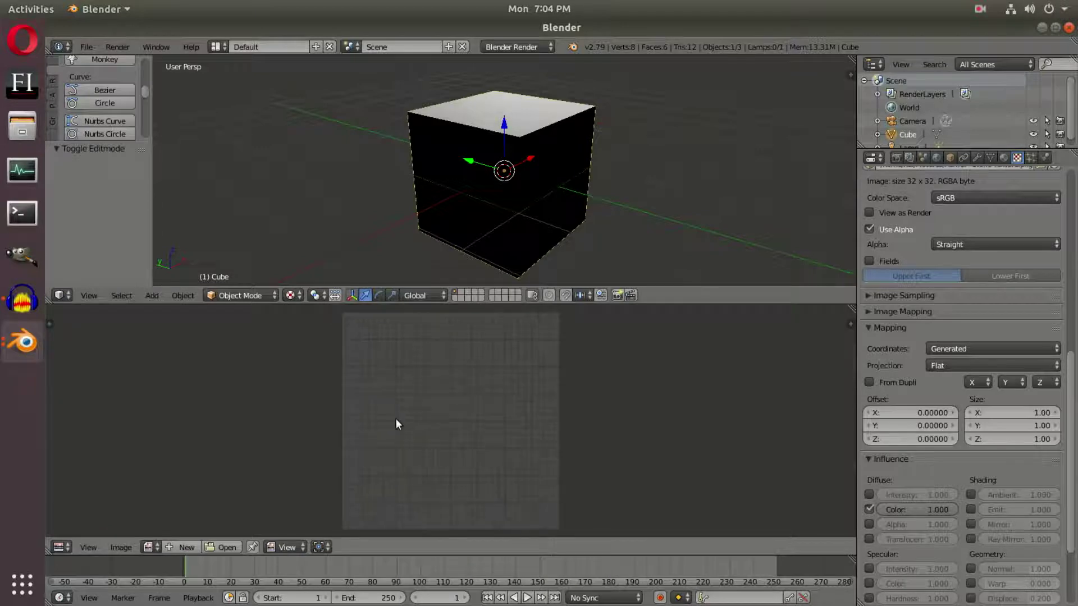
Step: In Edit Mode, select all the cube's faces and apply Smart UV Project
key(Tab)
middle_drag(497, 174, 512, 298)
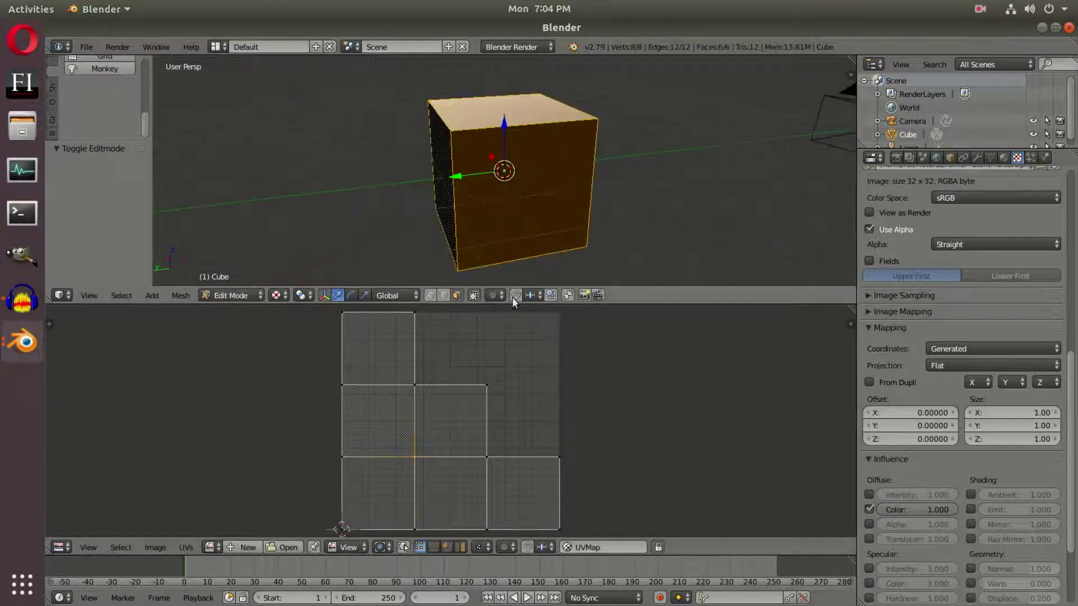
key(a)
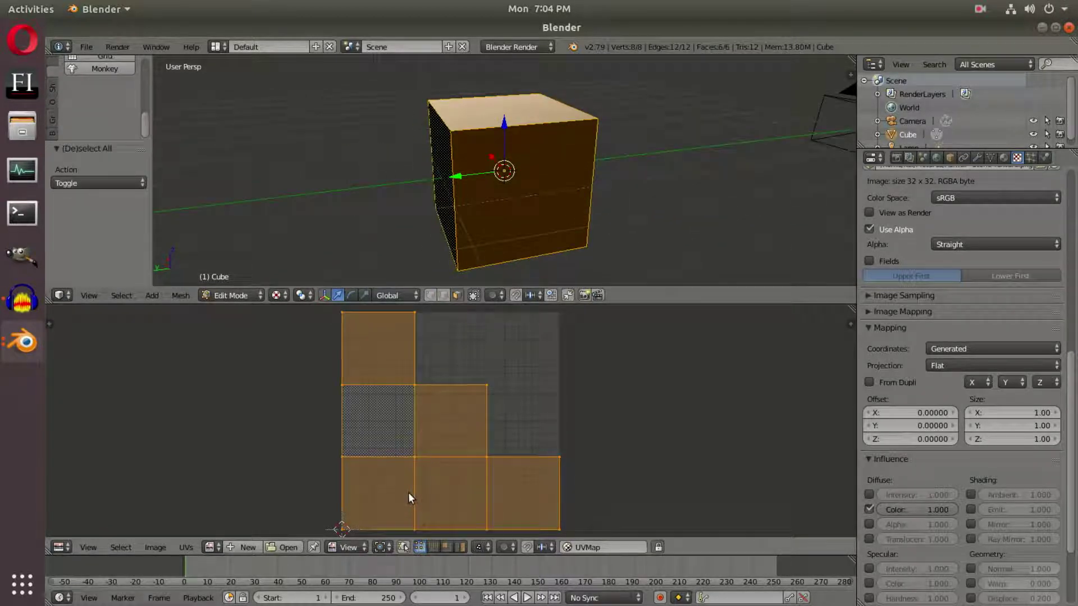
key(Tab)
key(Tab)
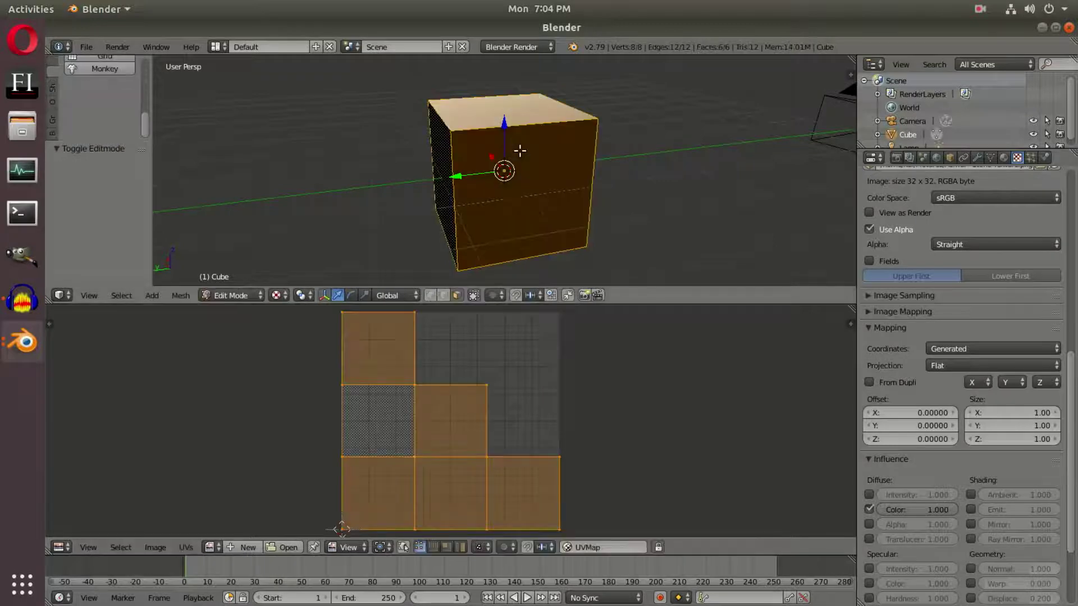
key(u)
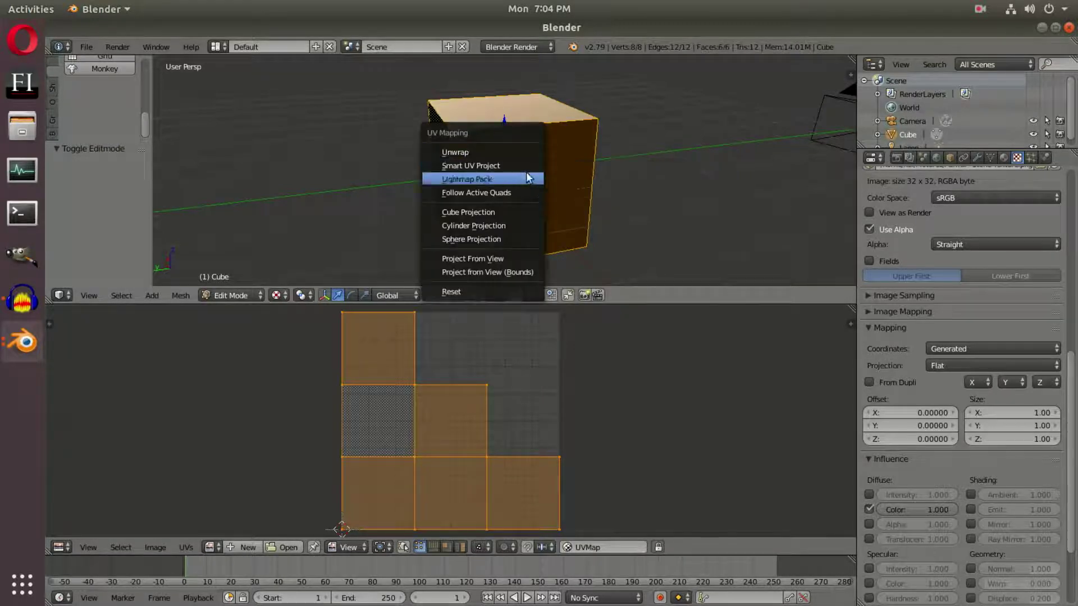
click(525, 166)
click(483, 267)
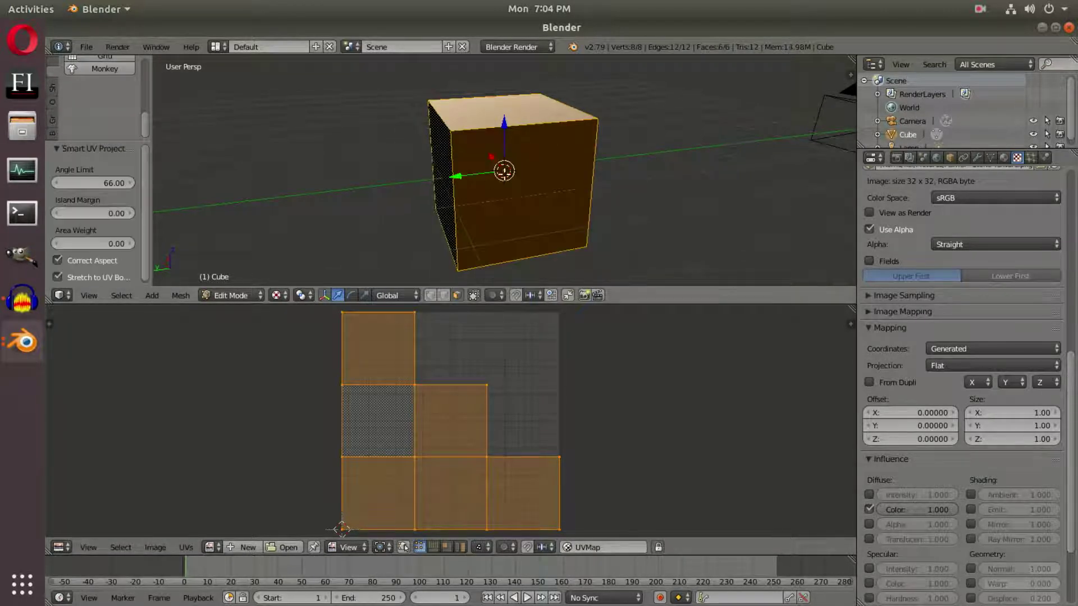
Step: Unwrap the cube's faces, toggle Edit Mode, and browse for an image to load
key(u)
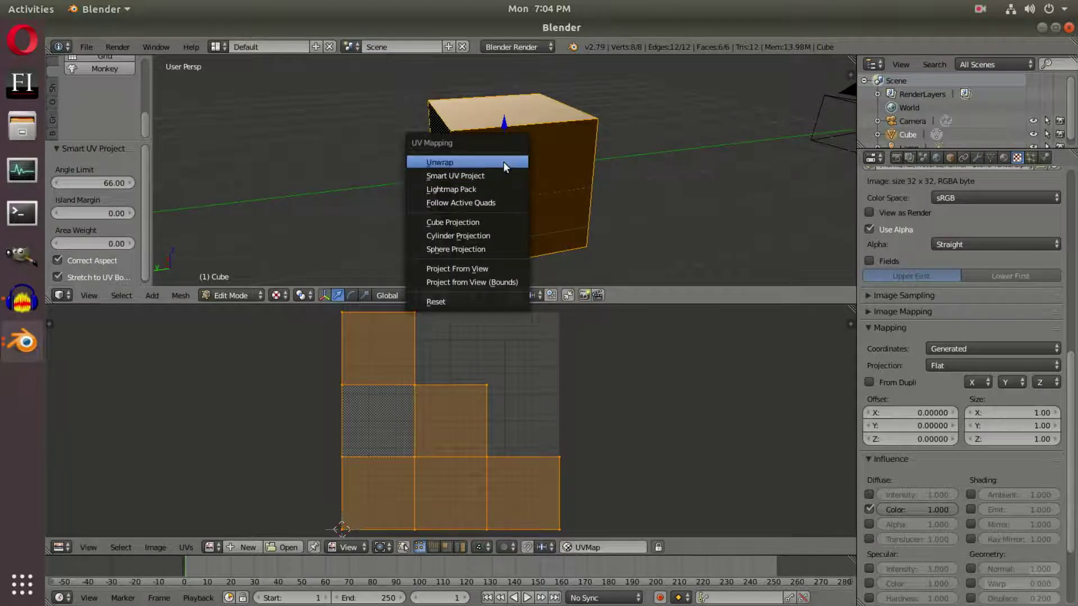
click(503, 160)
key(Tab)
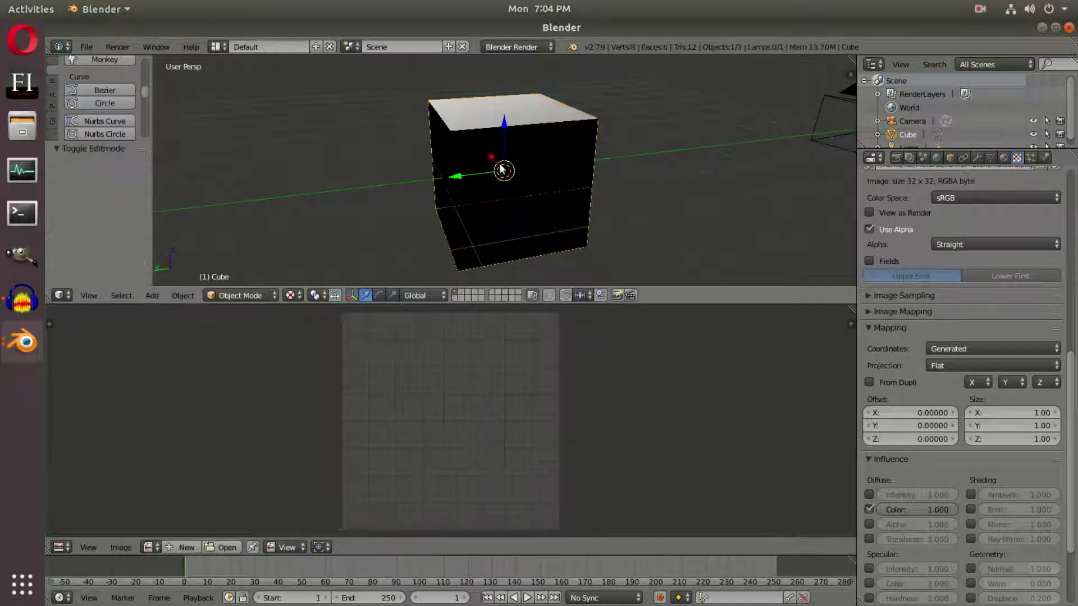
key(Tab)
scroll(428, 391, down, 2)
scroll(391, 449, up, 3)
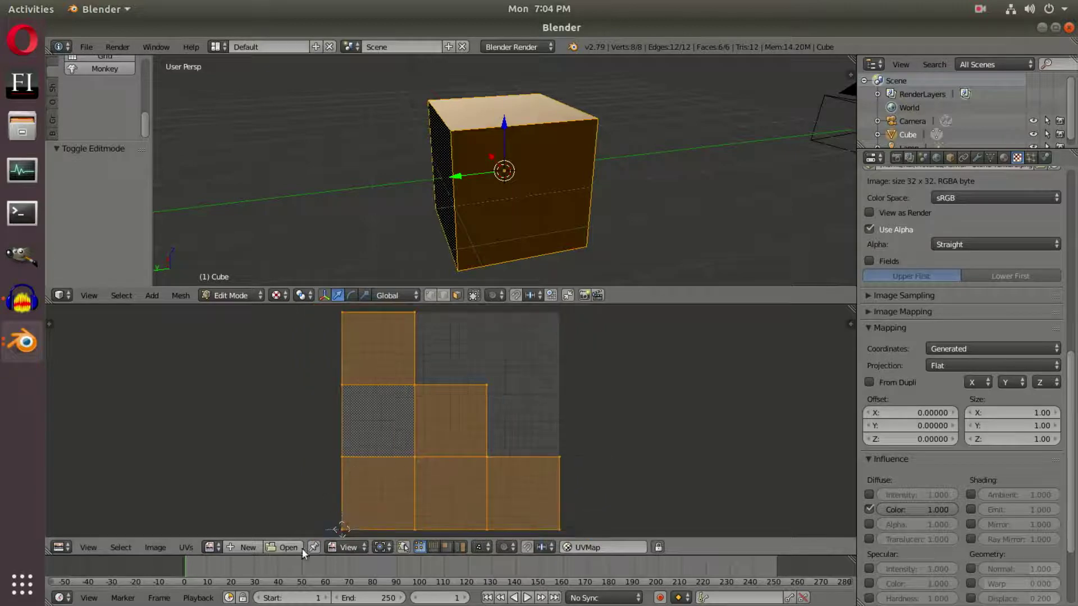
click(287, 548)
Step: Load Tutorial - Stone Texture.png from Pictures/Asesprite into the image editor
click(90, 306)
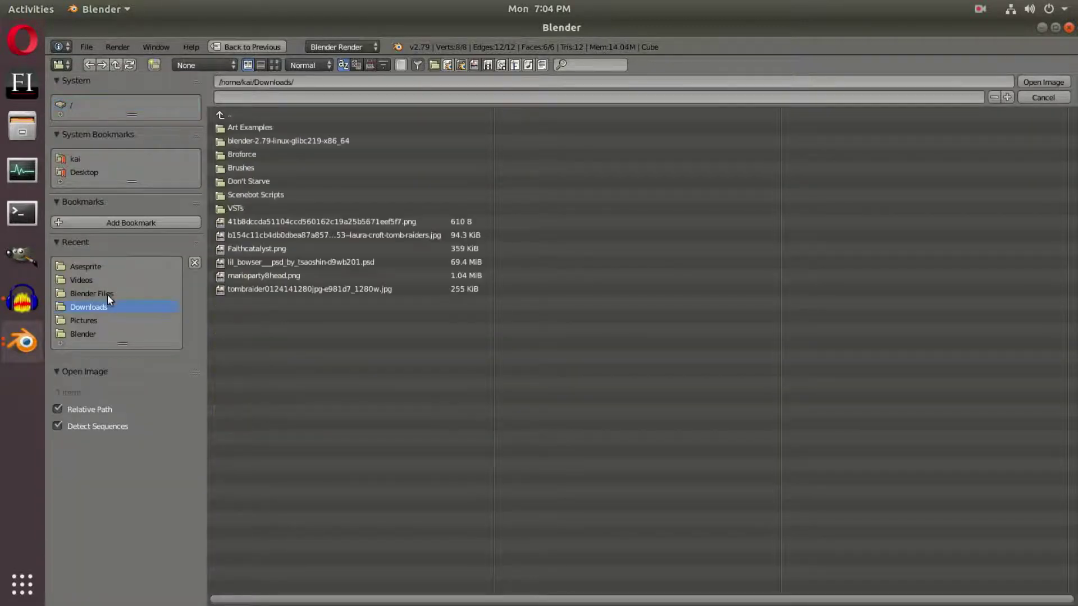
click(91, 319)
click(265, 141)
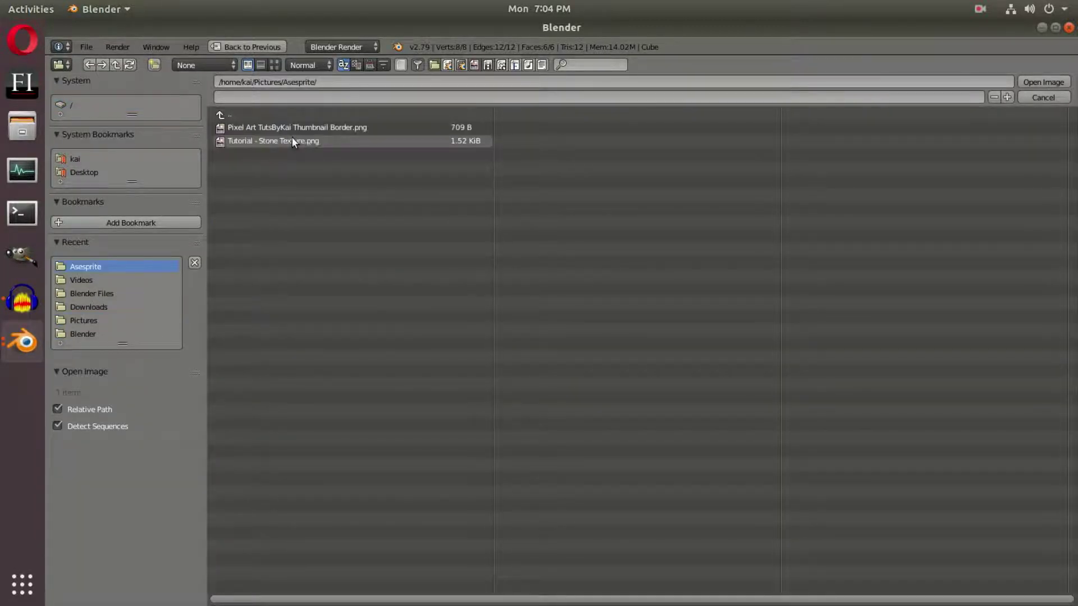
click(292, 141)
click(1043, 82)
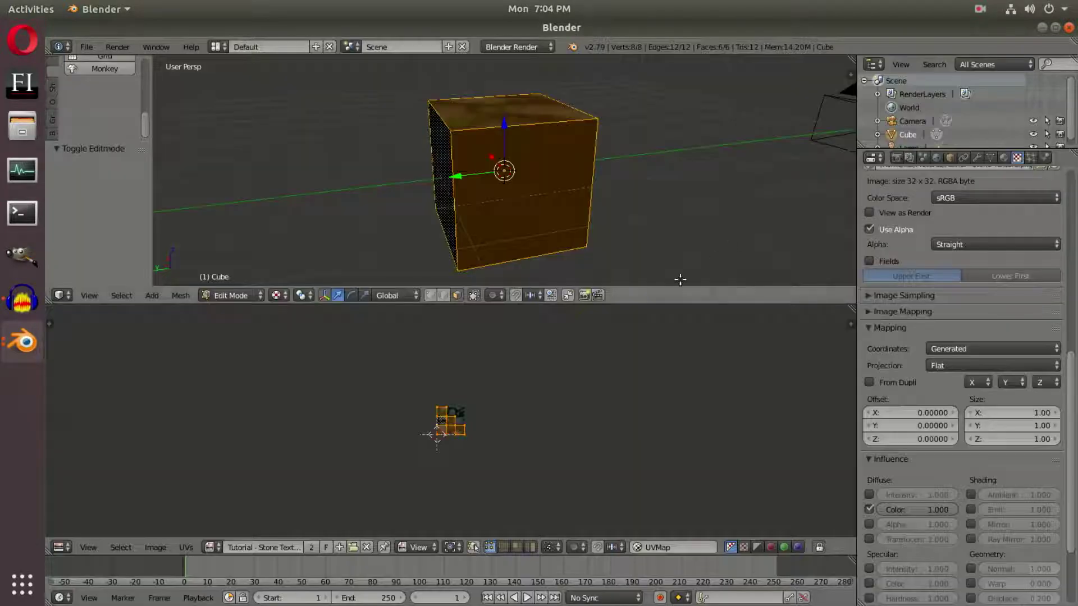
Step: Zoom in on the UV layout and show the cube's material settings
scroll(517, 416, up, 9)
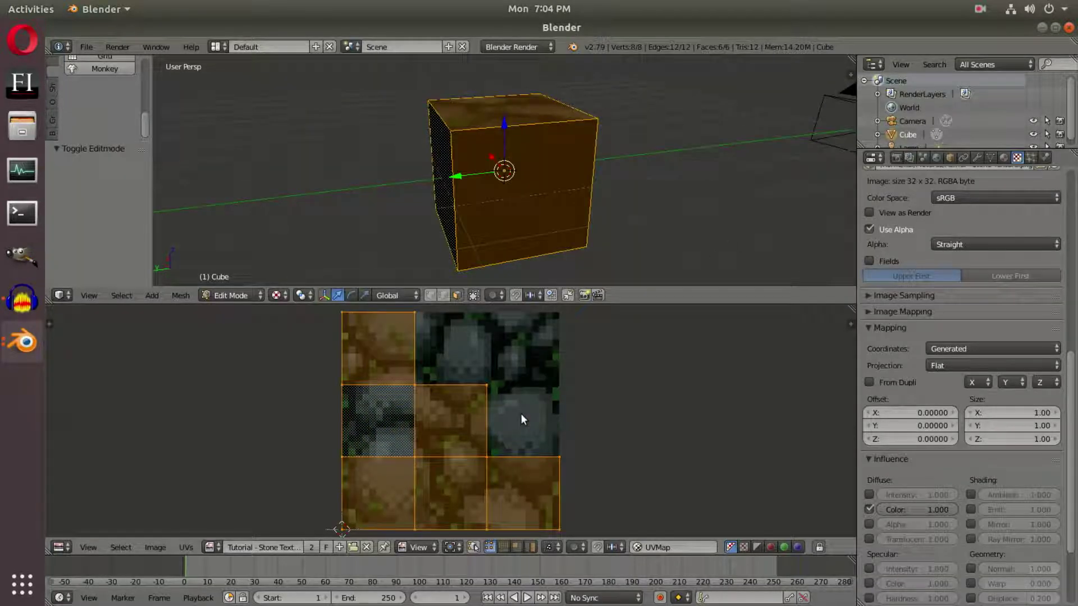
scroll(973, 207, up, 10)
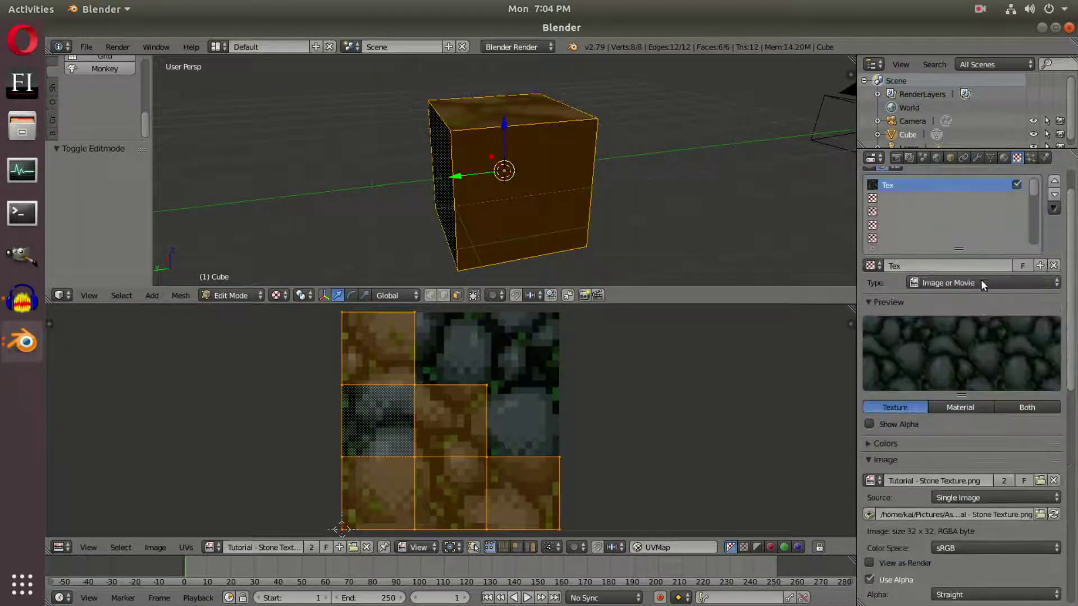
click(1004, 158)
Step: Rotate the cube mesh in Edit Mode
middle_drag(474, 127, 582, 185)
key(Tab)
key(Tab)
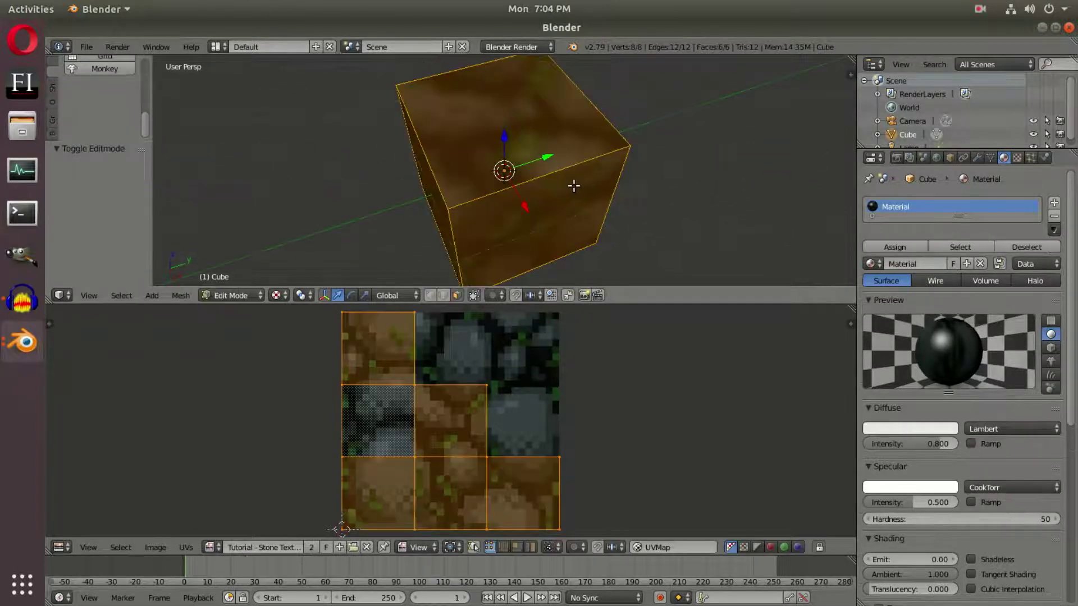
key(r)
click(572, 182)
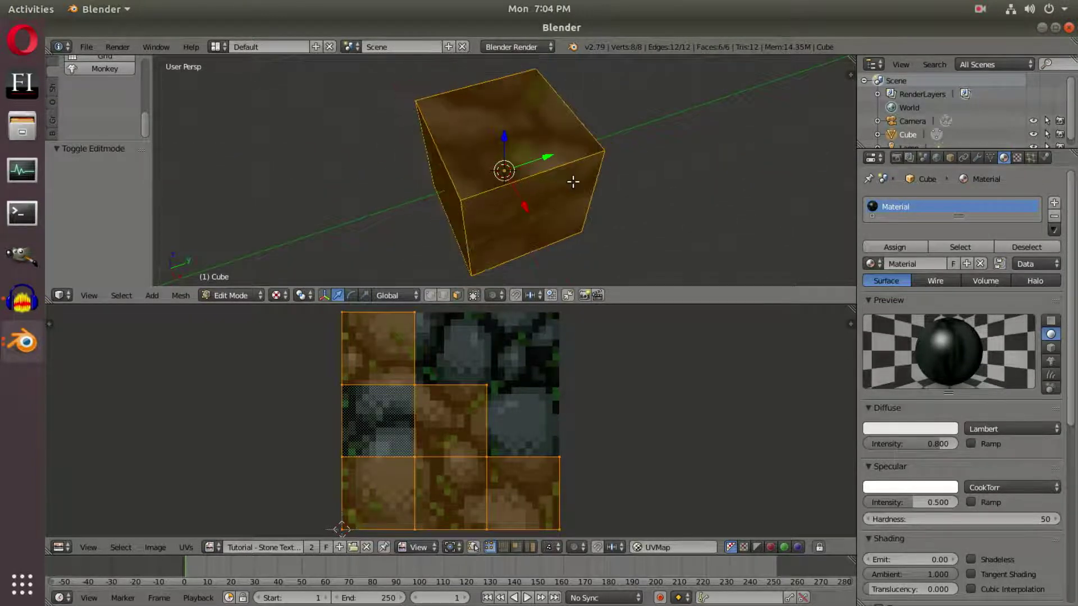
Step: Return to Object Mode to view the stone-textured cube and bring up User Preferences
key(Tab)
middle_drag(573, 180, 365, 185)
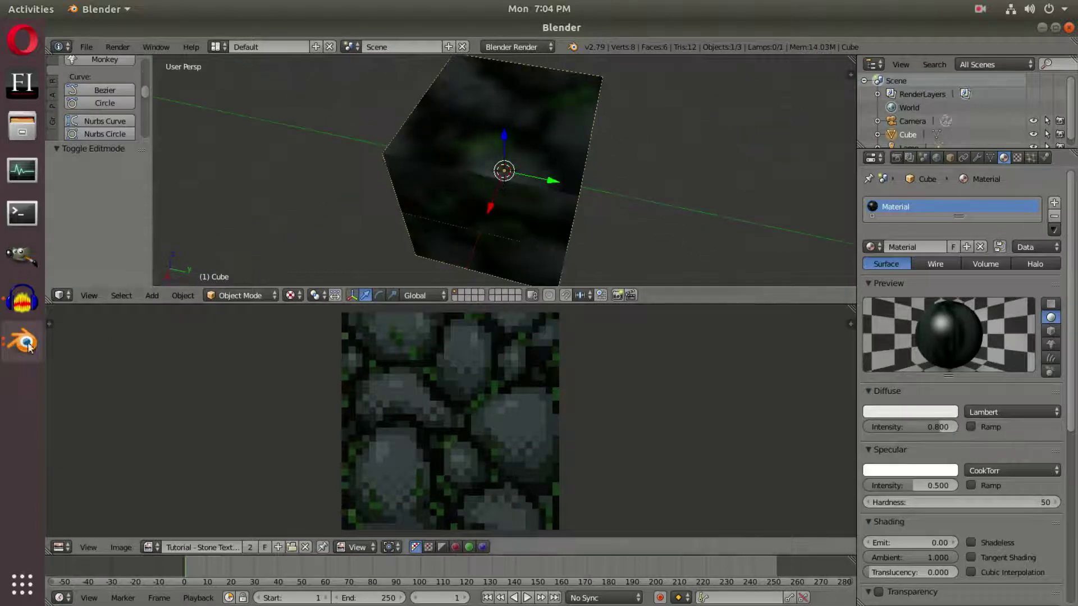
click(11, 345)
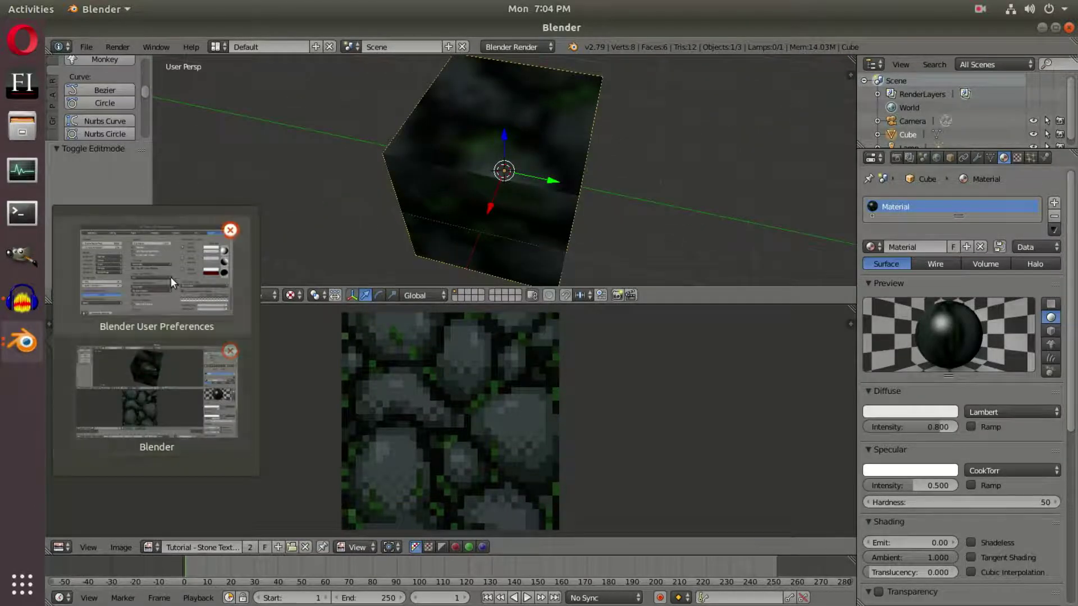
click(221, 281)
Step: Turn off Mipmaps in System preferences, save user settings, and close preferences
drag(479, 119, 859, 186)
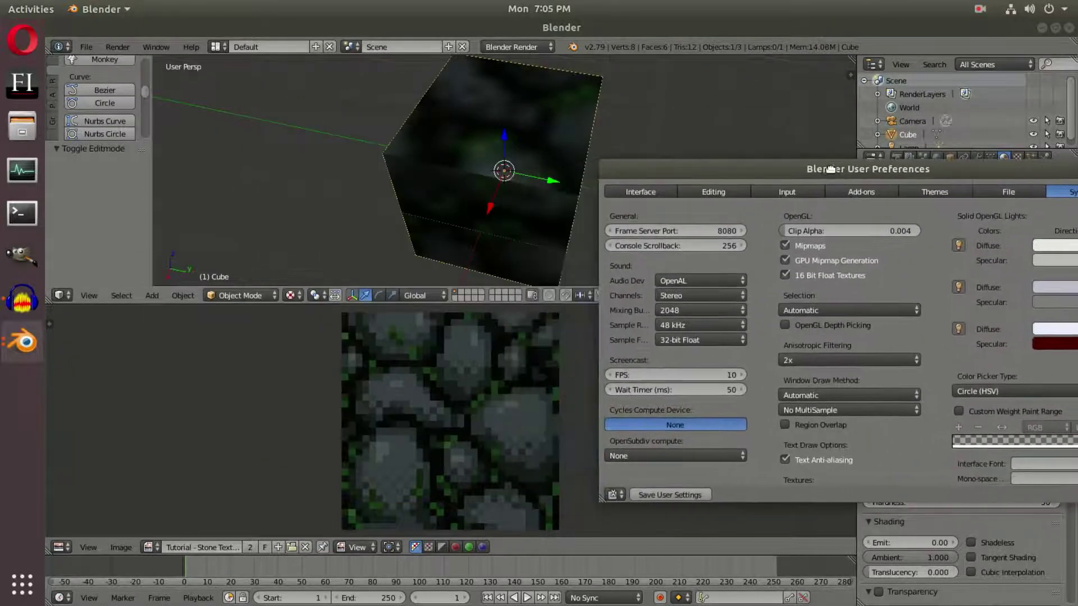
click(785, 245)
drag(814, 174, 455, 179)
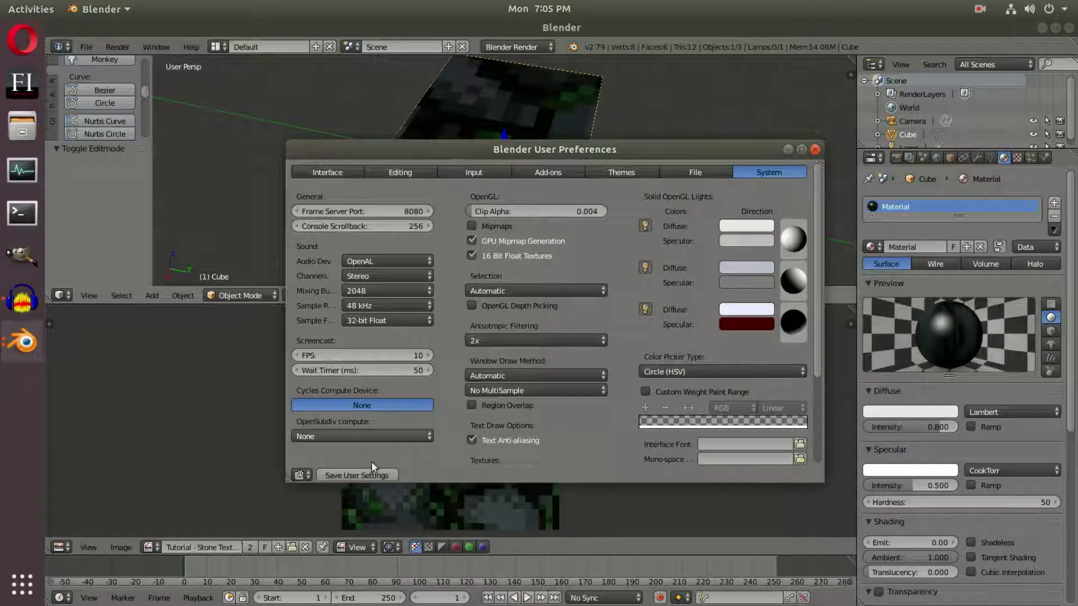
click(373, 474)
click(815, 150)
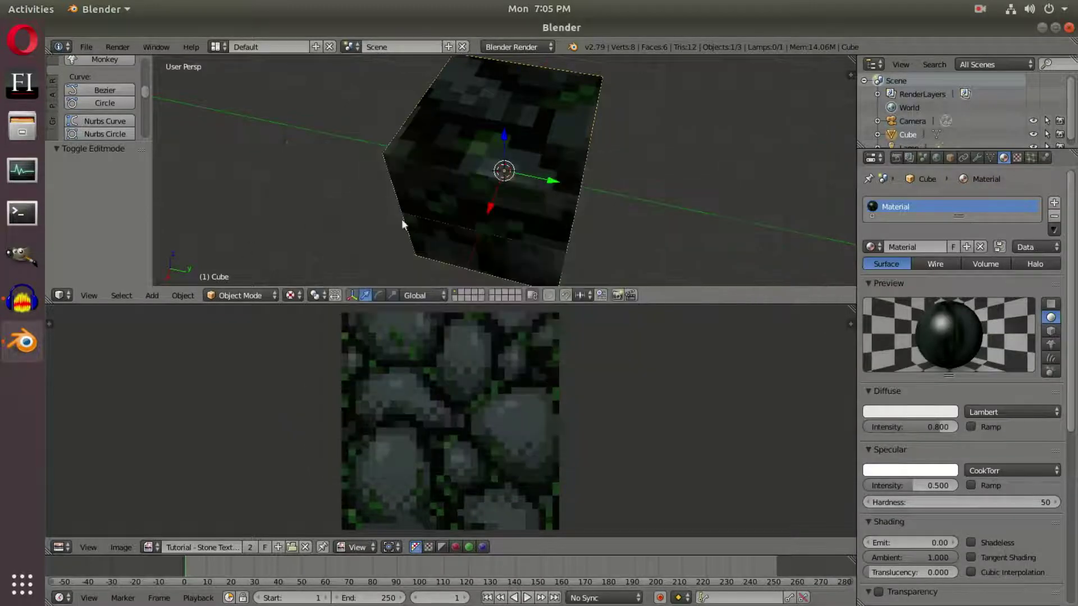
Step: Show World settings, preview Rendered shading, then return the viewport to Texture shading
middle_drag(402, 219, 645, 196)
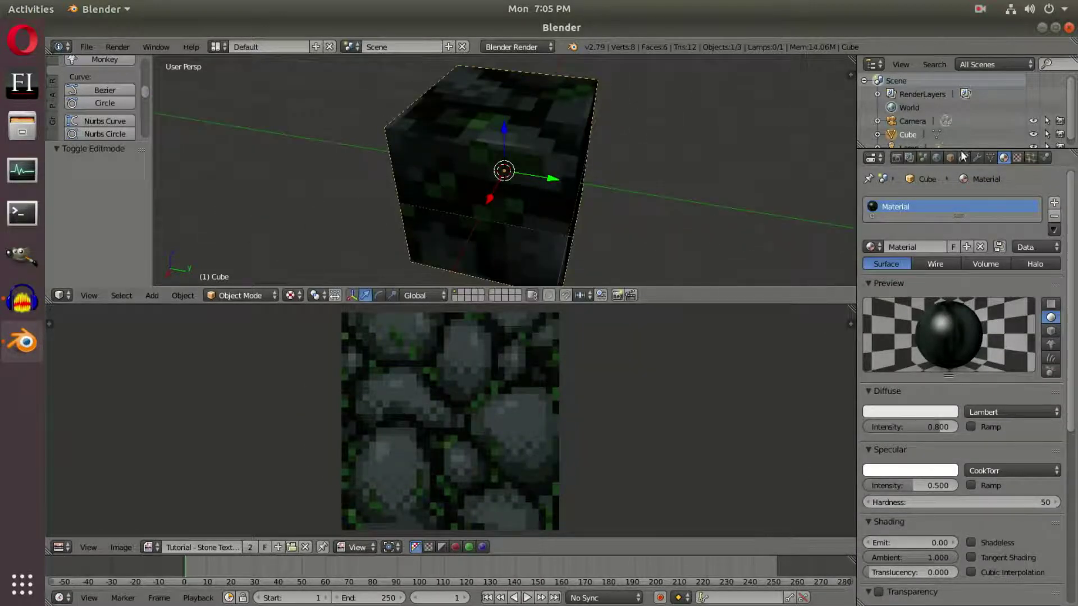
click(935, 158)
click(293, 295)
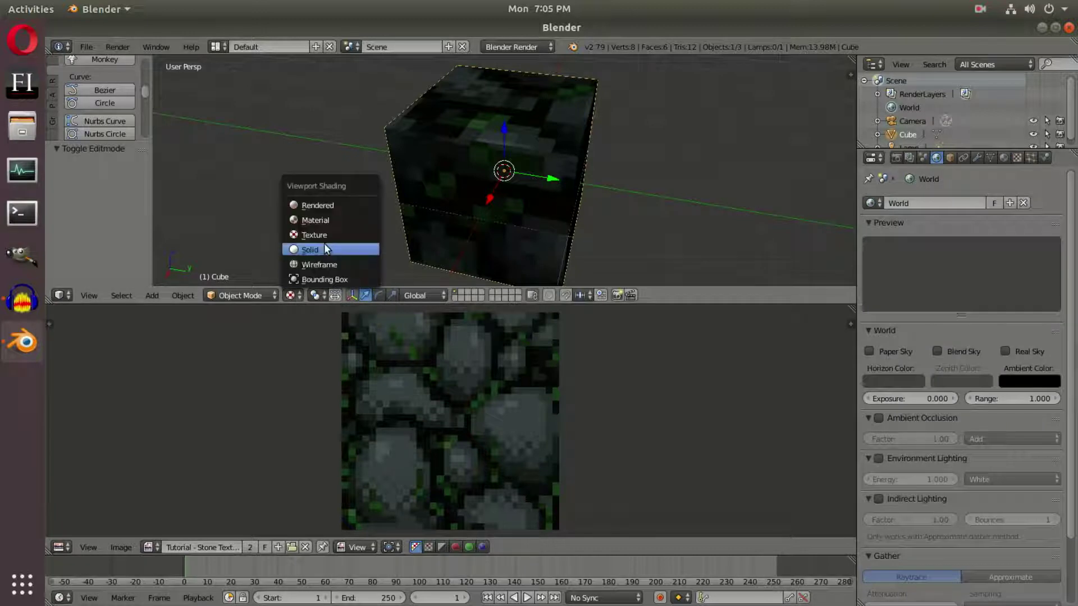
click(338, 207)
middle_drag(383, 203, 547, 188)
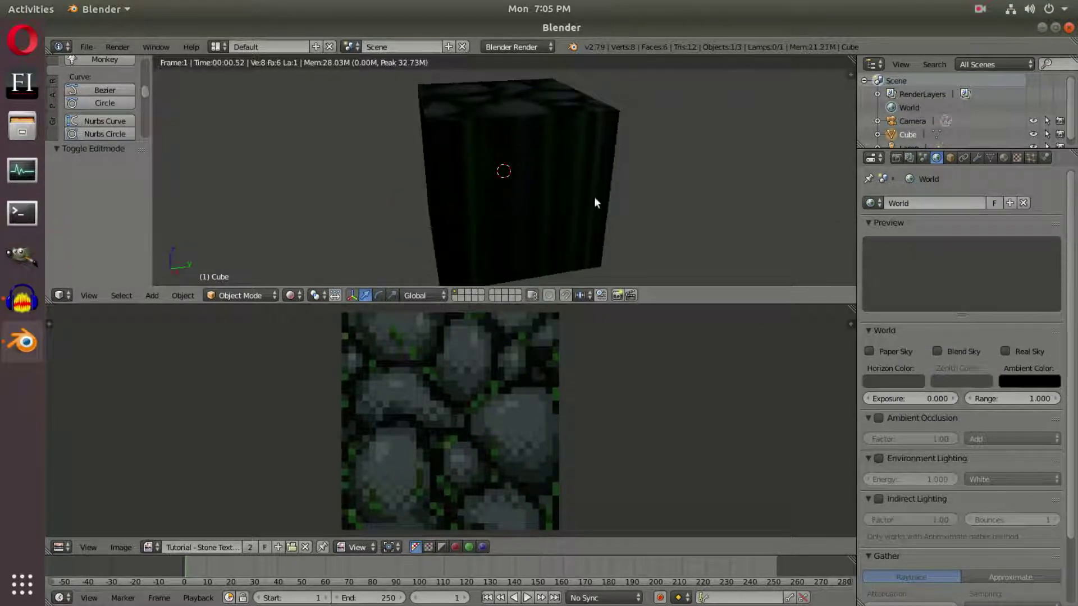
click(292, 296)
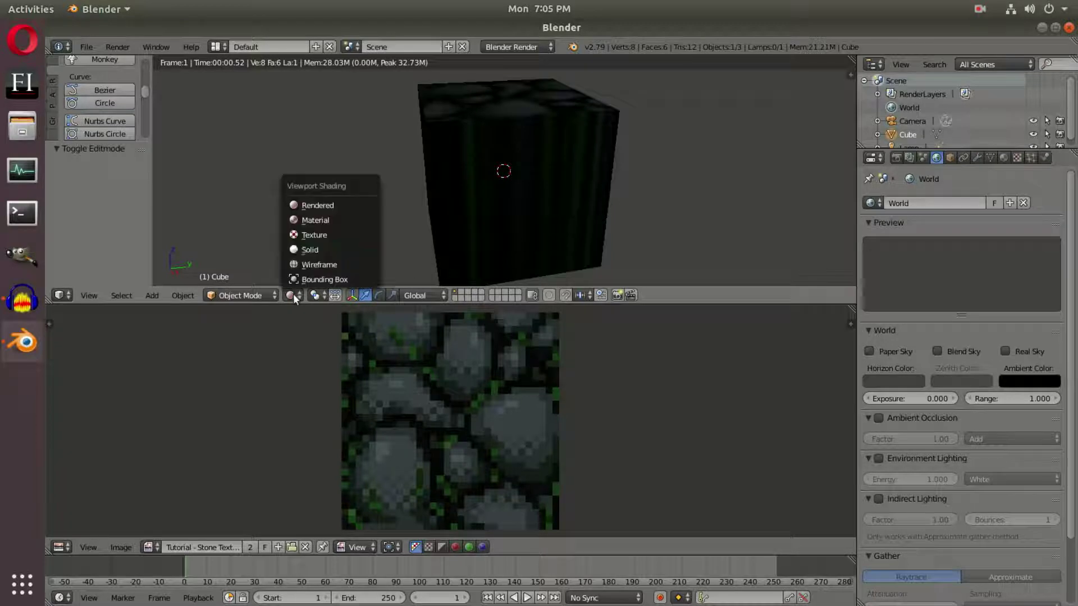
click(322, 235)
mouse_move(584, 185)
middle_down()
mouse_move(505, 210)
mouse_move(599, 199)
middle_up()
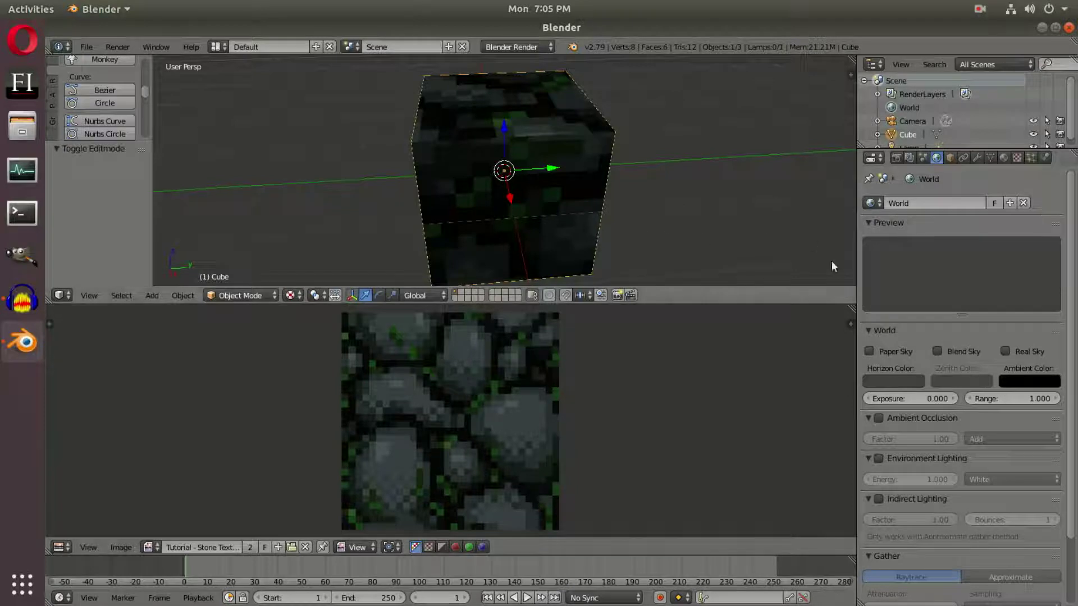
Step: Select the lamp and change its type to Sun
middle_drag(830, 260, 670, 185)
scroll(669, 184, down, 6)
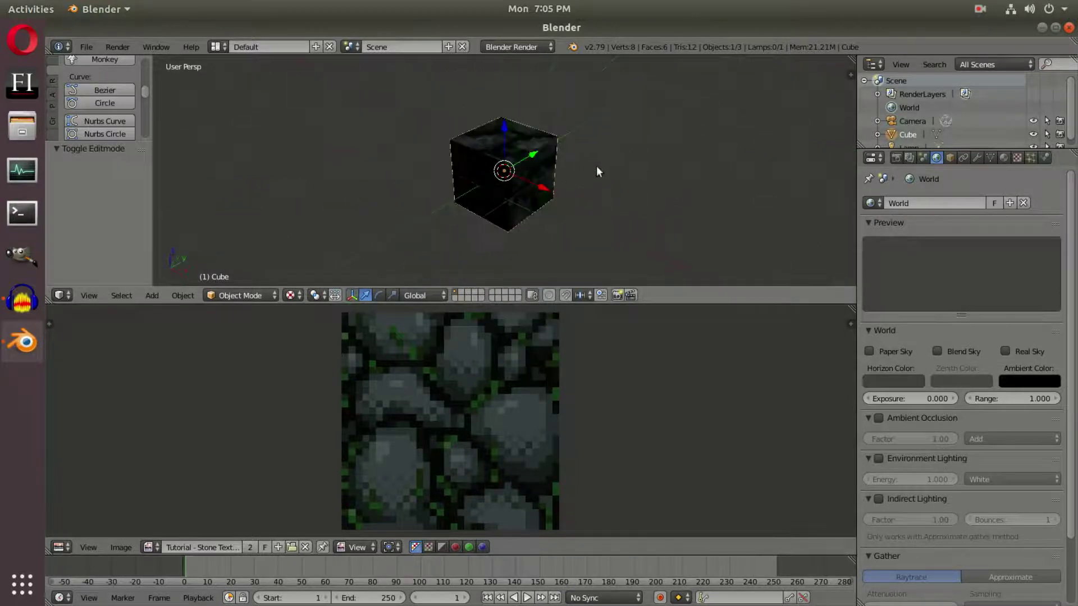
right_click(614, 50)
right_click(609, 60)
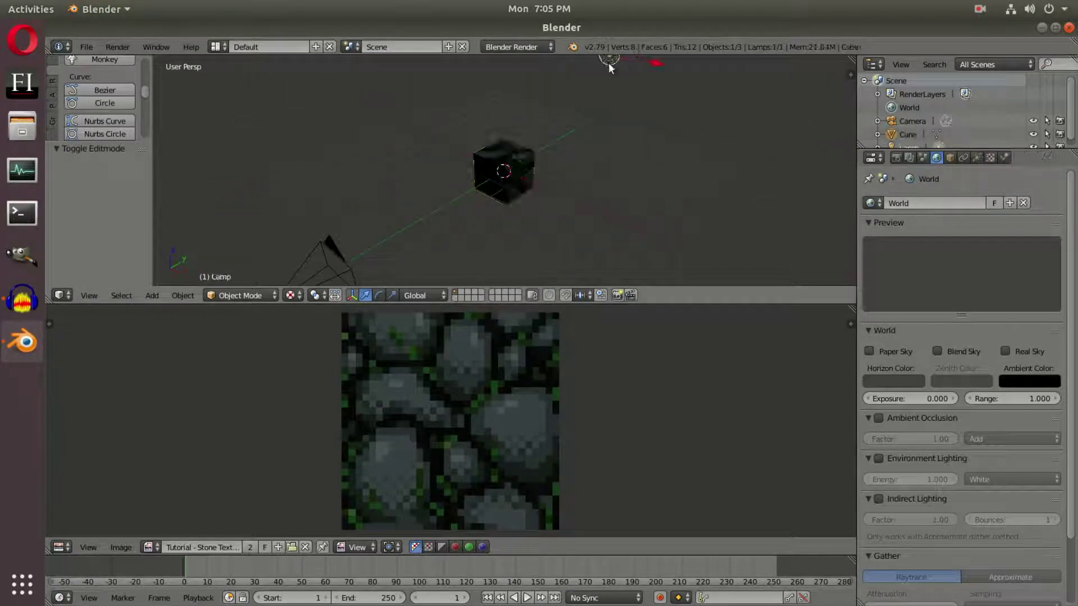
click(976, 157)
click(937, 352)
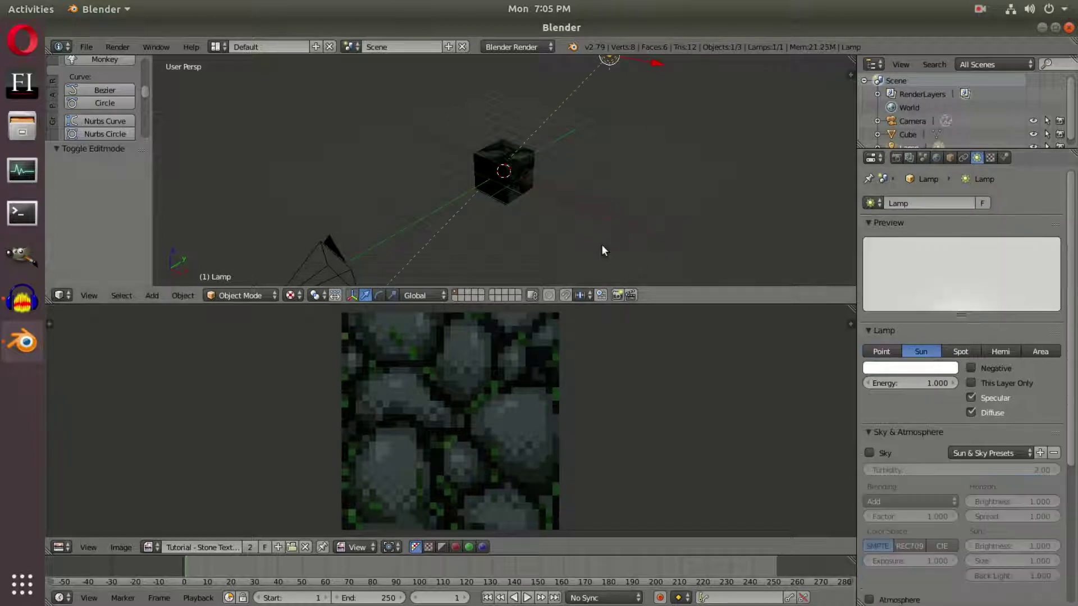
Step: Duplicate the sun lamp in place and rotate it 152° about X and 71.9° about Y
middle_drag(602, 244, 591, 197)
key(shift+d)
right_click(640, 196)
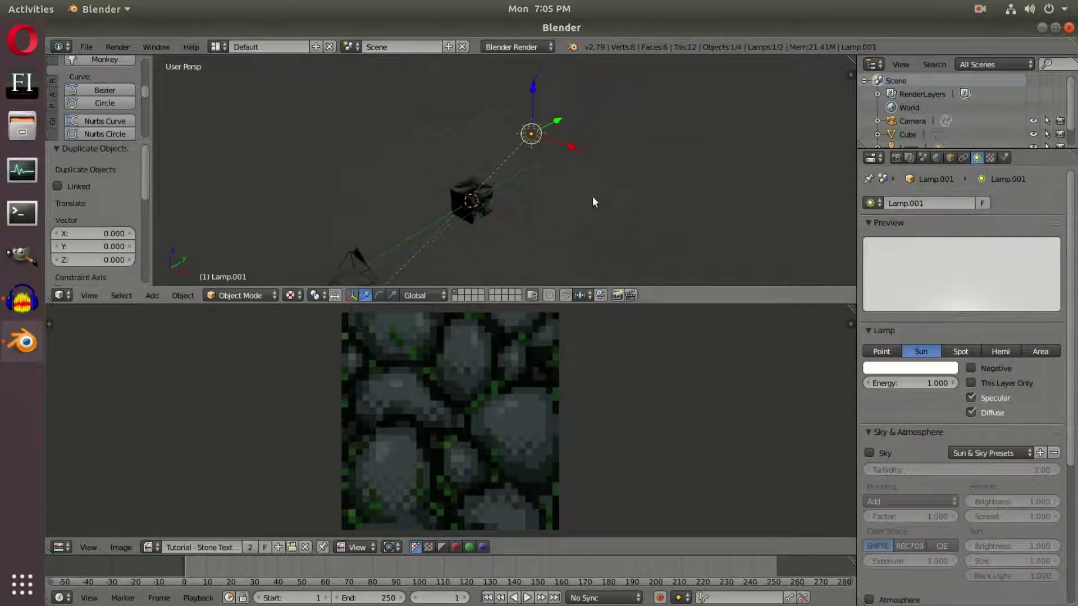
key(r)
key(x)
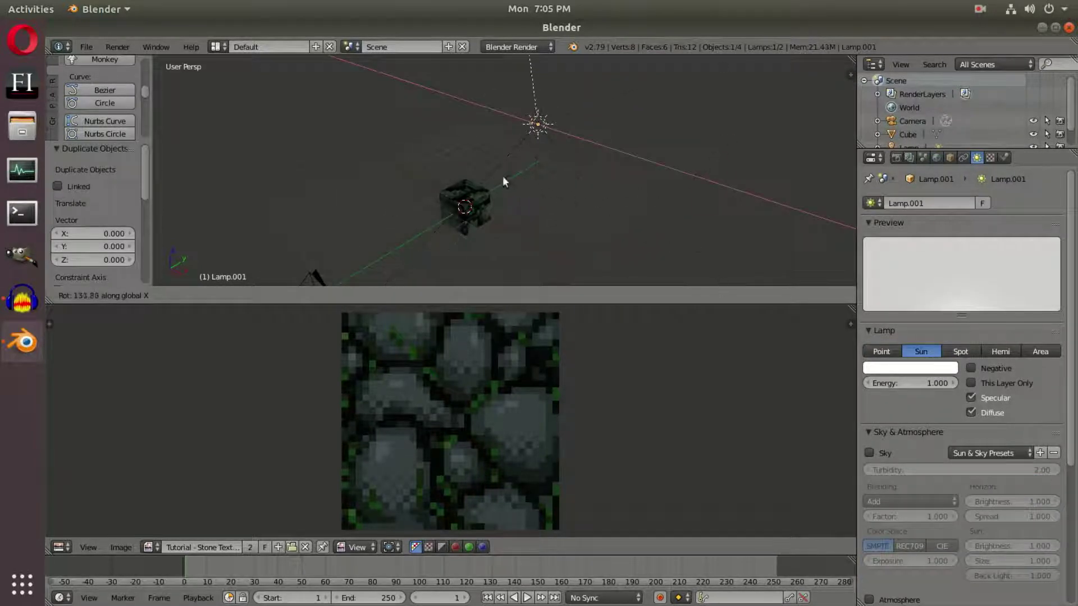
click(513, 172)
key(r)
key(y)
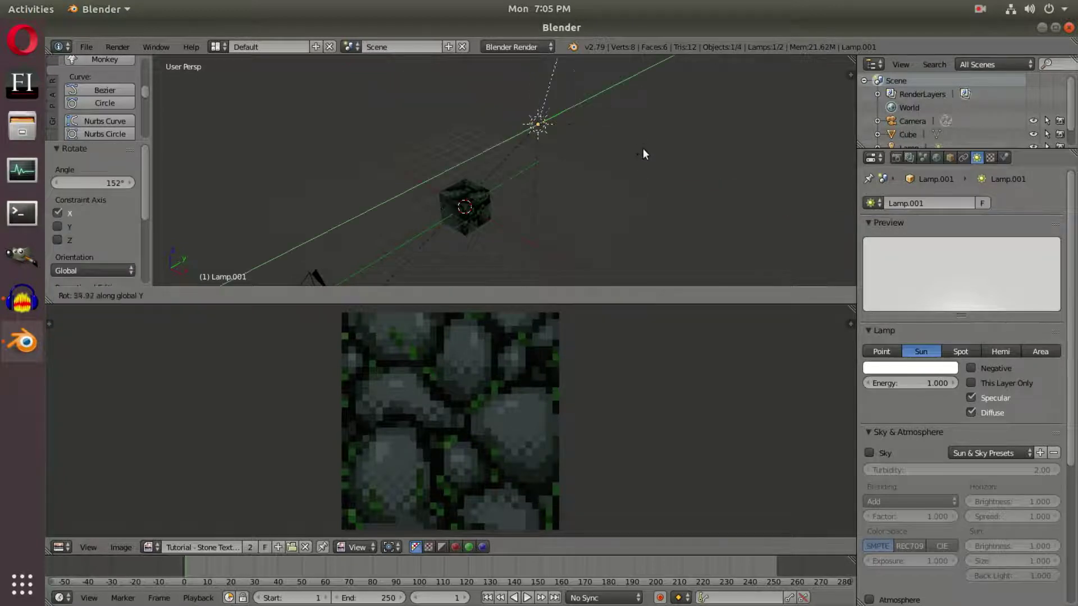
click(561, 210)
middle_drag(409, 199, 491, 210)
Step: Select the cube, enter Edit Mode, and try scaling the UVs, cancelling the attempt
right_click(472, 218)
key(Tab)
key(s)
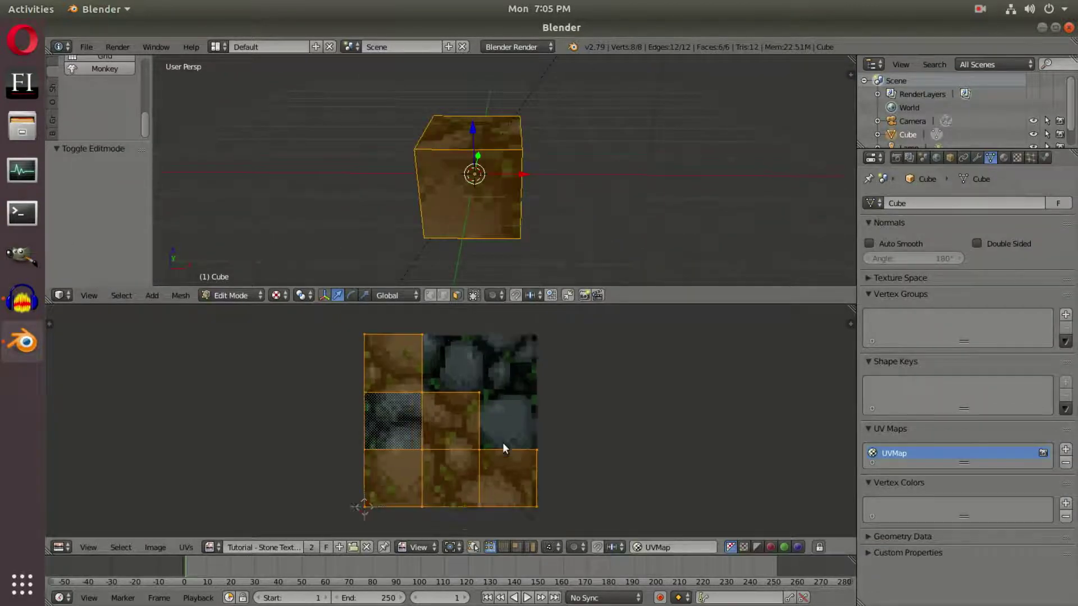
click(494, 449)
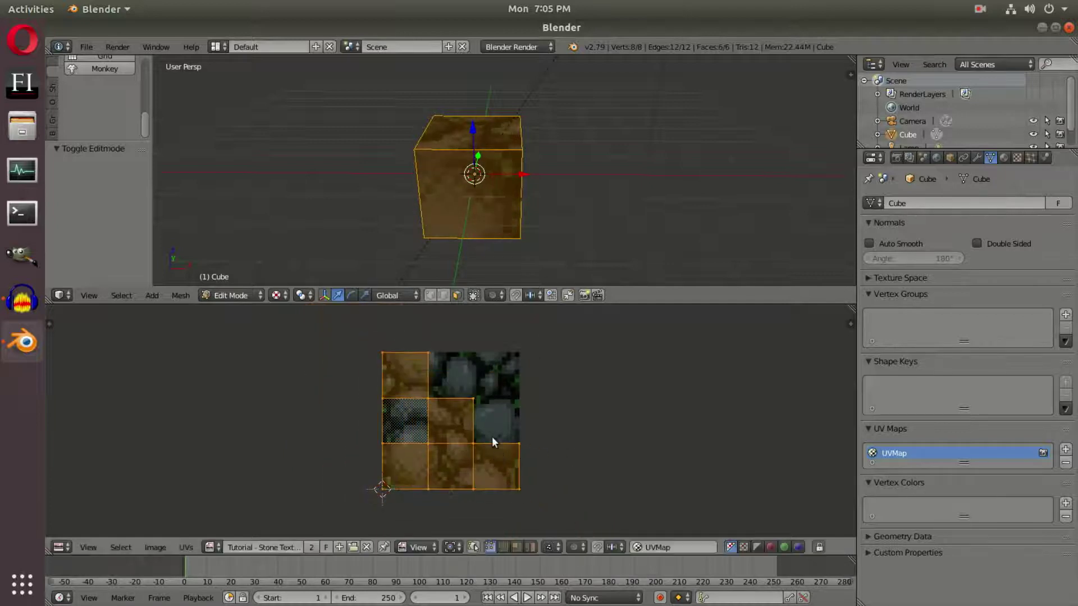
key(a)
key(a)
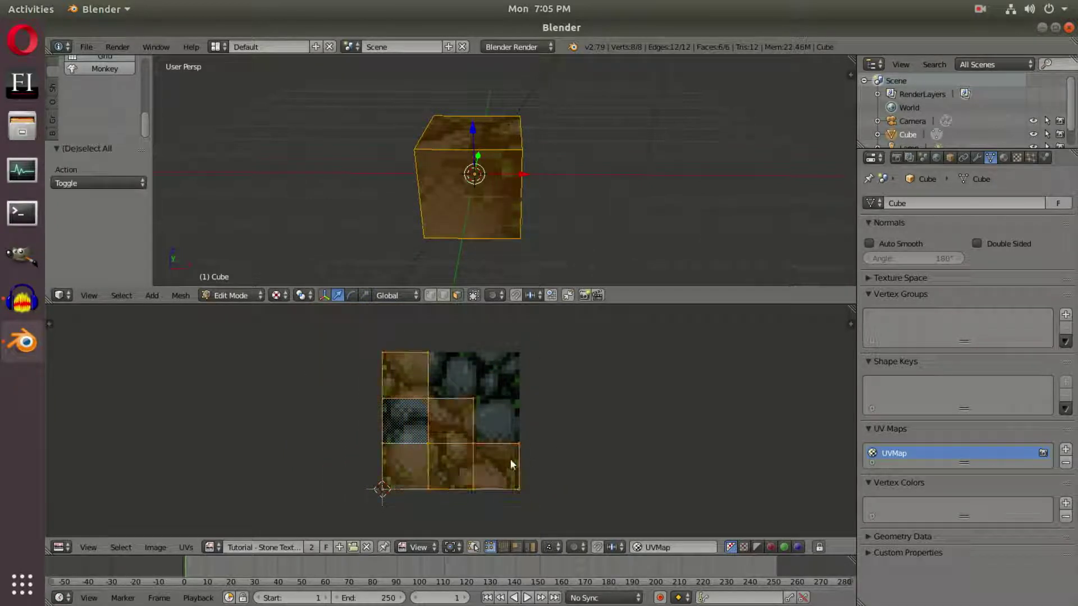
key(s)
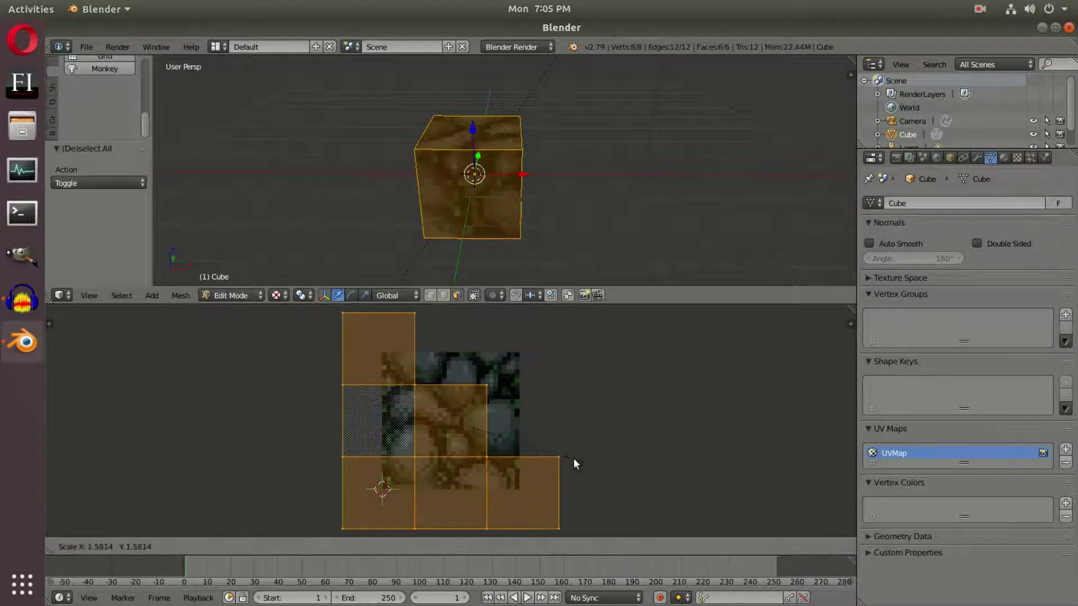
key(Escape)
Step: Select individual cube faces from several angles to inspect their UVs
right_click(473, 187)
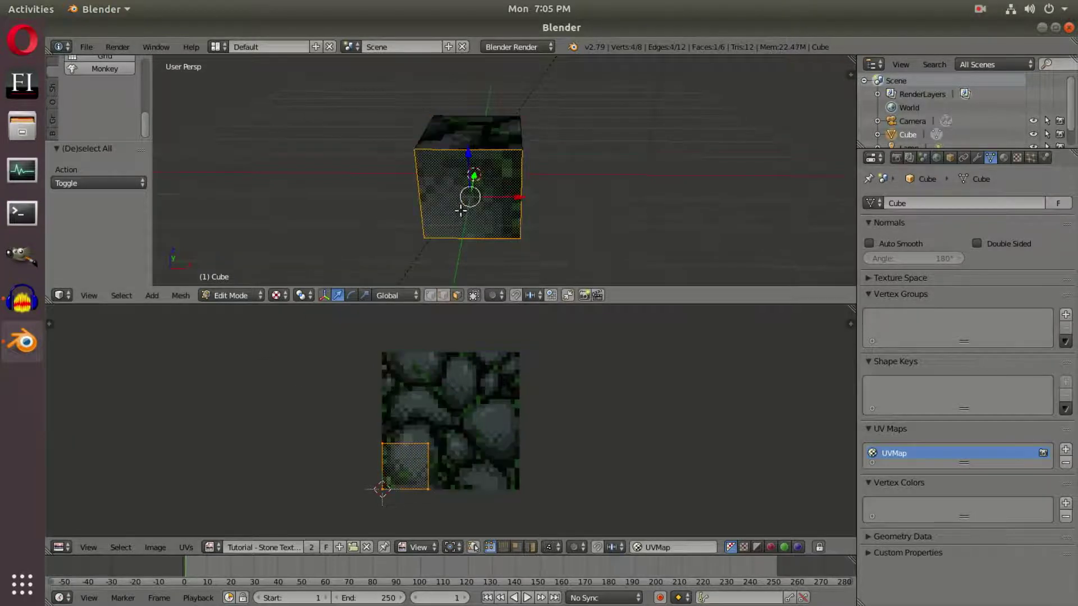
middle_drag(474, 188, 512, 202)
right_click(520, 147)
middle_drag(519, 147, 409, 493)
right_click(412, 153)
right_click(412, 153)
right_click(474, 161)
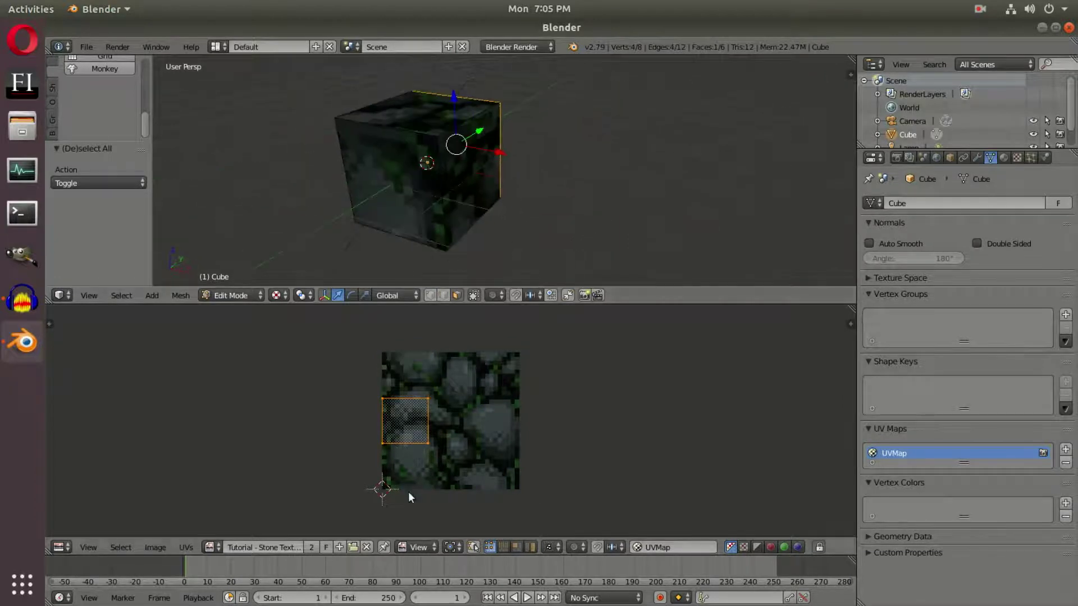
middle_drag(475, 125, 488, 149)
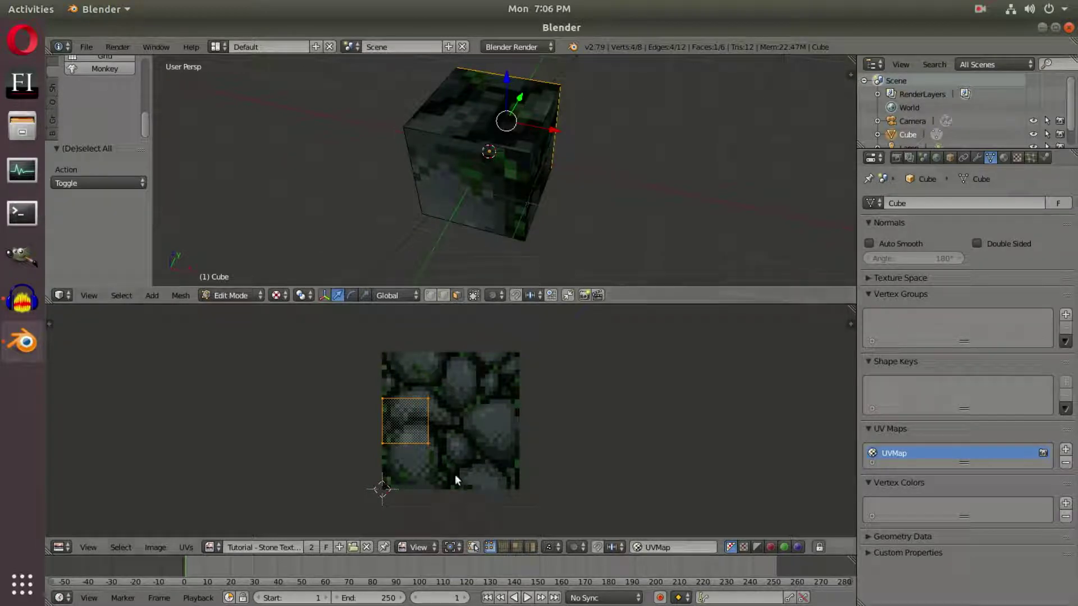
right_click(490, 171)
Step: Select all faces and scale the UV islands up to about 3.007 over the texture
key(a)
key(a)
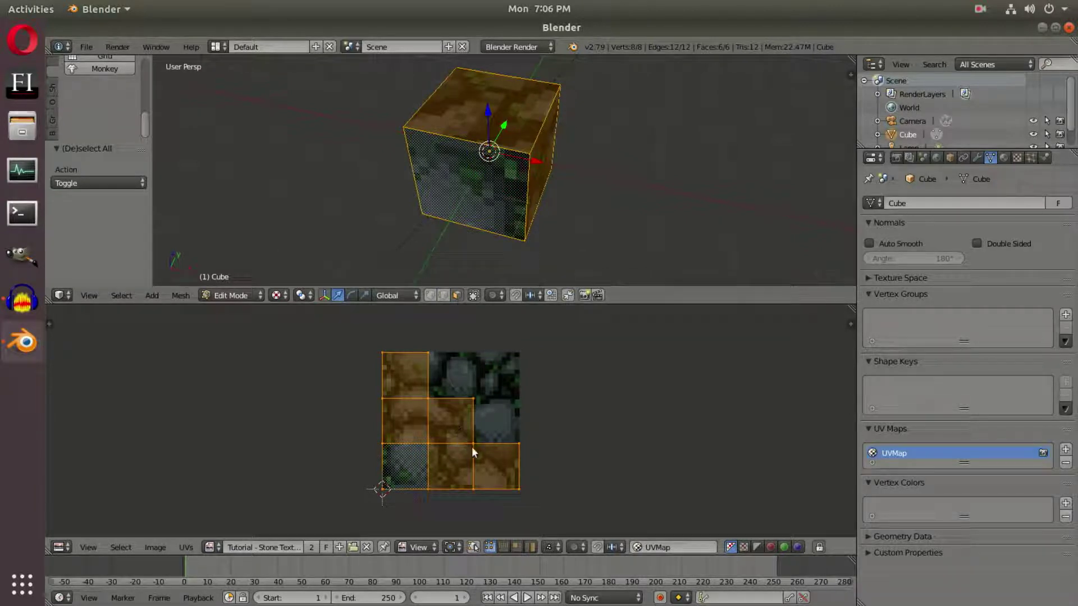
key(s)
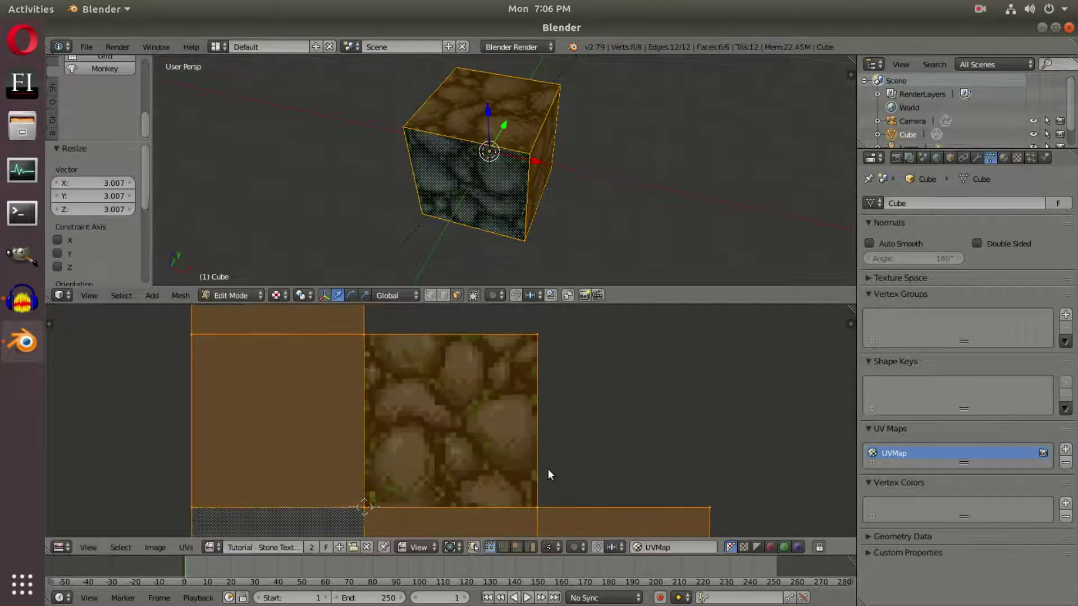
scroll(548, 469, up, 10)
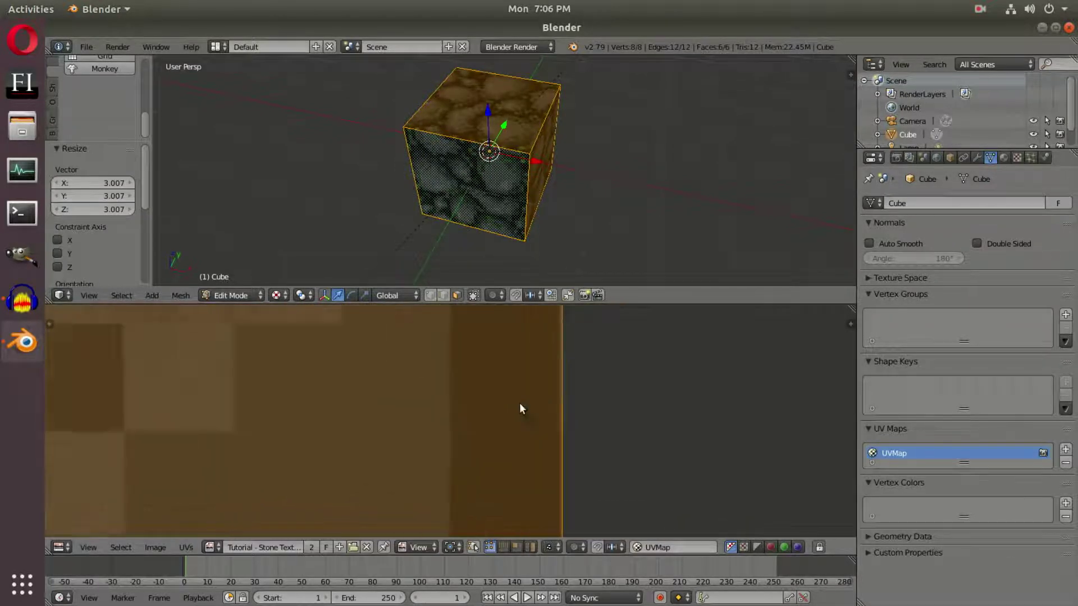
scroll(772, 428, up, 3)
middle_drag(771, 428, 597, 420)
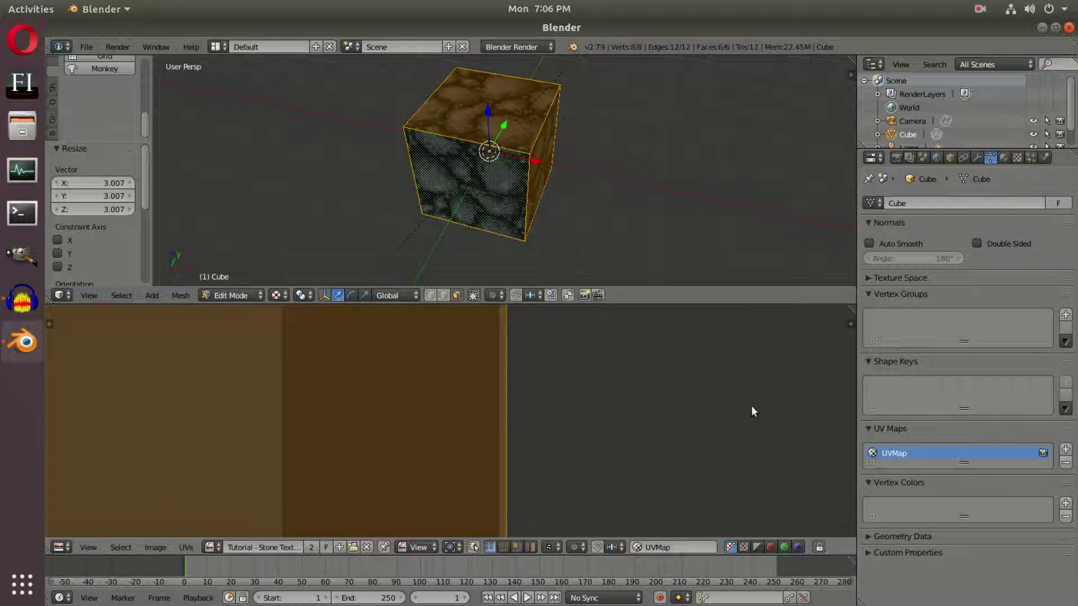
key(s)
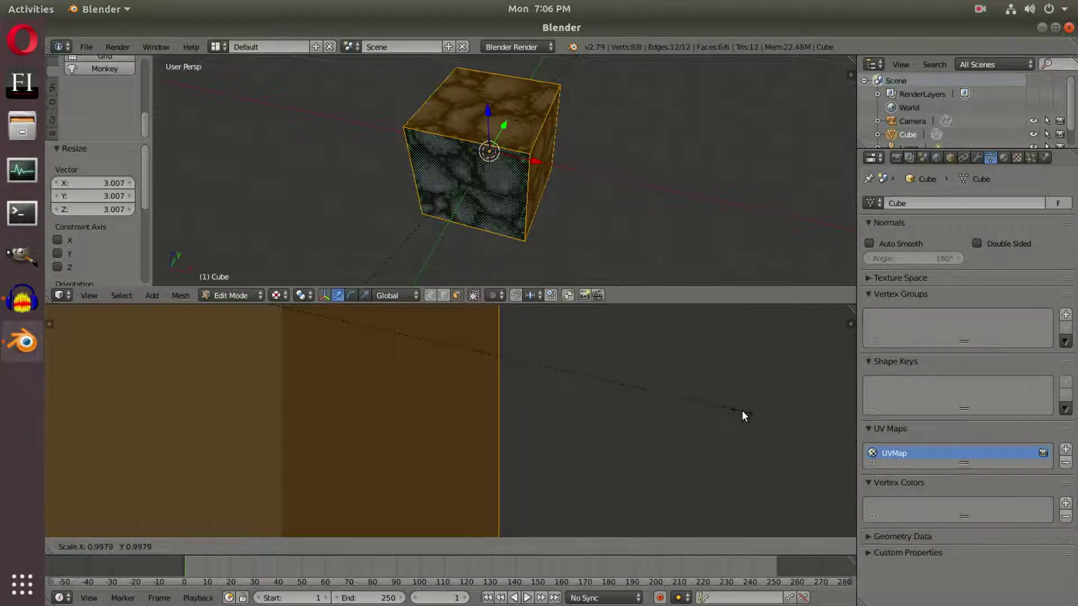
click(742, 414)
Step: Toggle in and out of Edit Mode while orbiting to inspect the stone-textured cube
key(Tab)
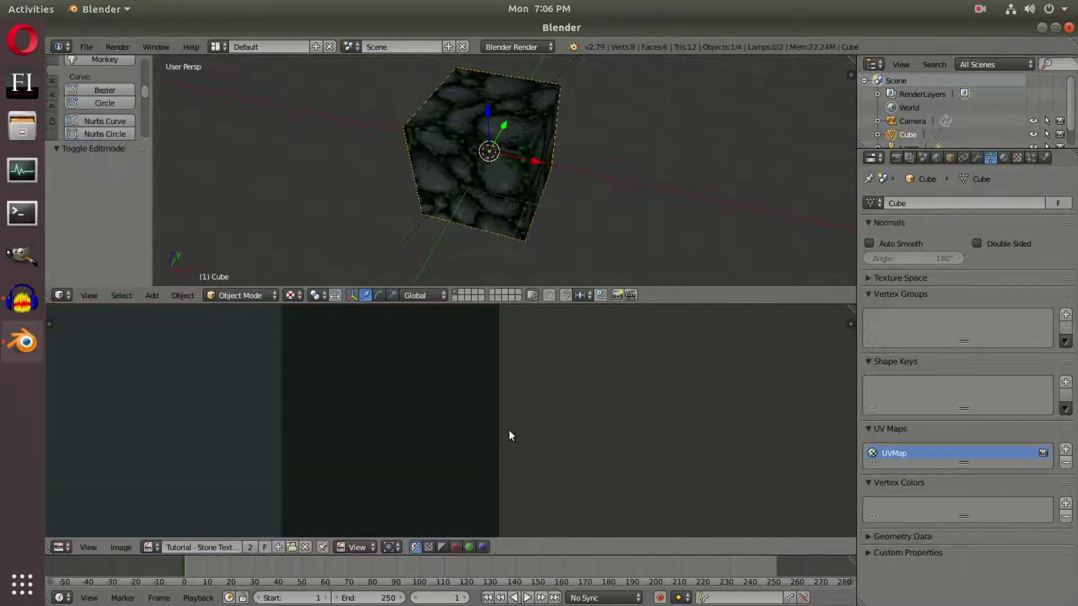
scroll(519, 155, up, 5)
middle_drag(534, 106, 504, 218)
key(Tab)
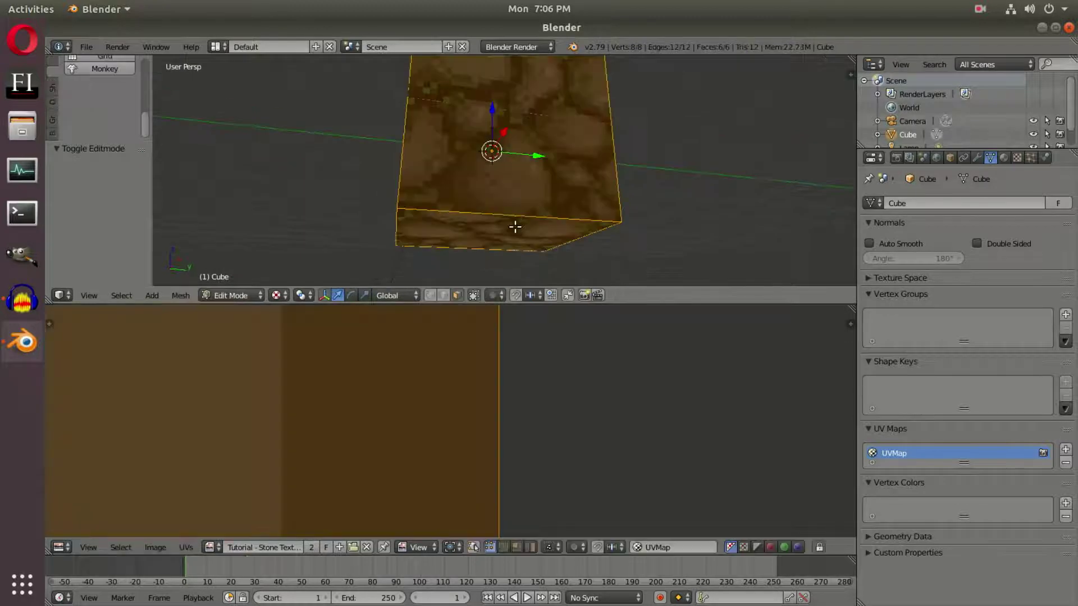
scroll(482, 426, down, 5)
scroll(488, 436, down, 1)
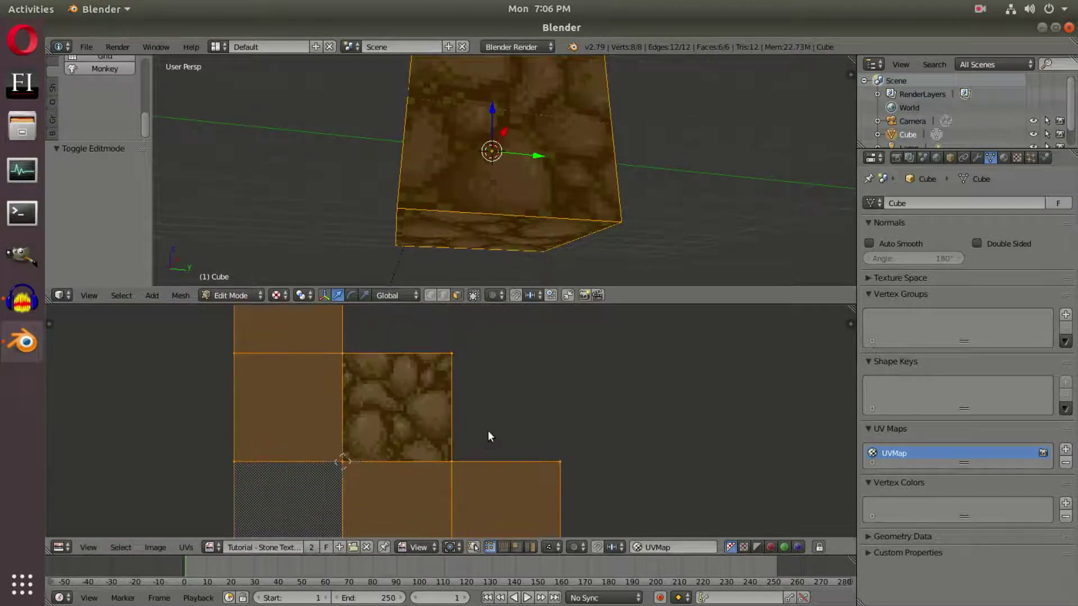
scroll(489, 436, up, 1)
middle_drag(527, 259, 415, 258)
key(Tab)
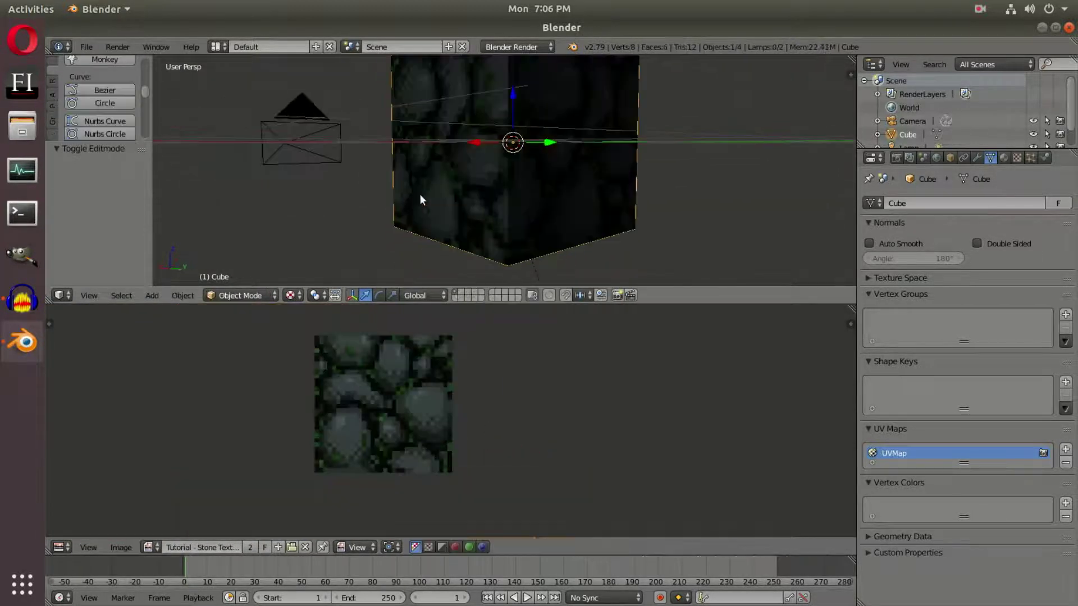
middle_drag(420, 194, 575, 208)
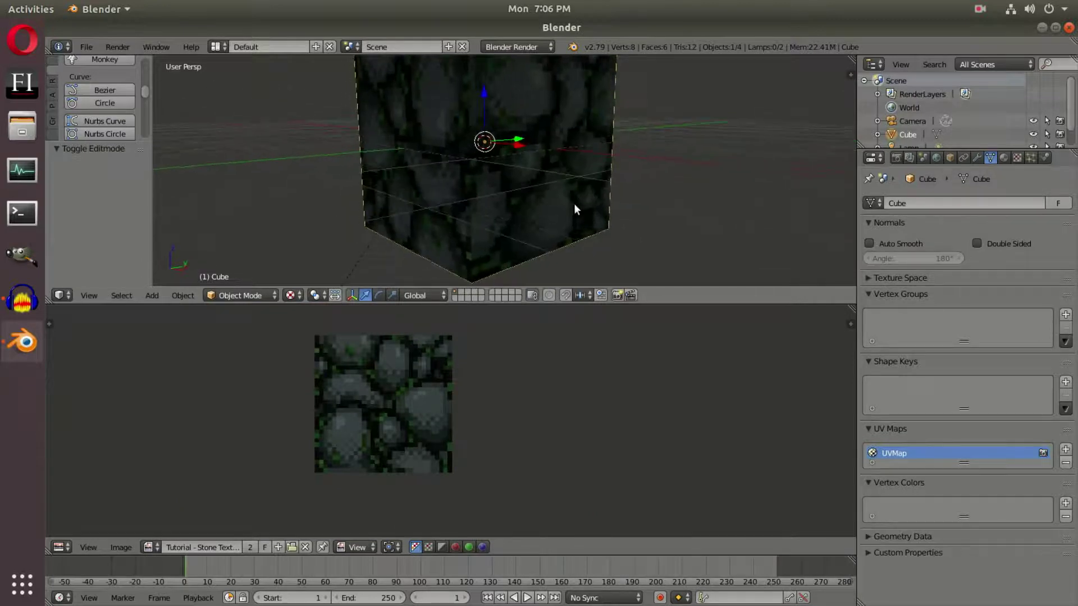
Step: Render an image from the camera view, then return to the 3D view
key(KP_0)
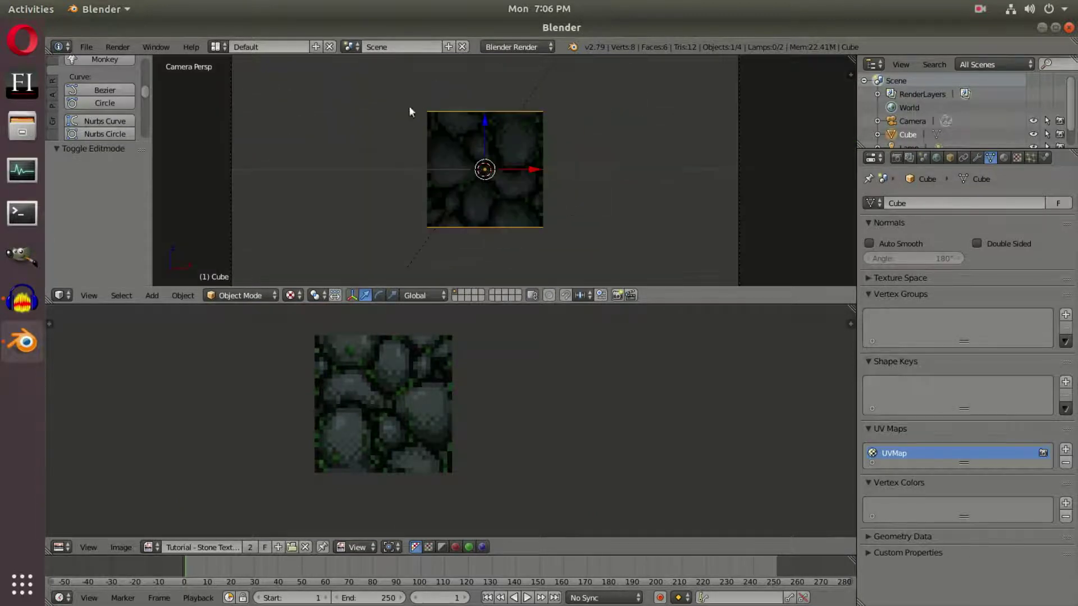
click(119, 49)
click(128, 62)
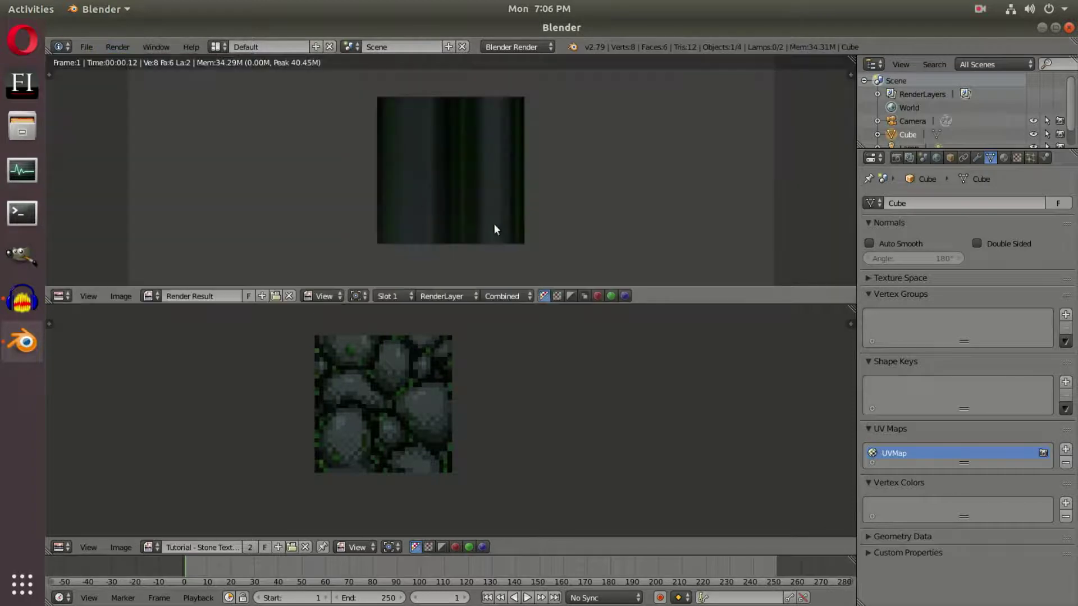
key(Escape)
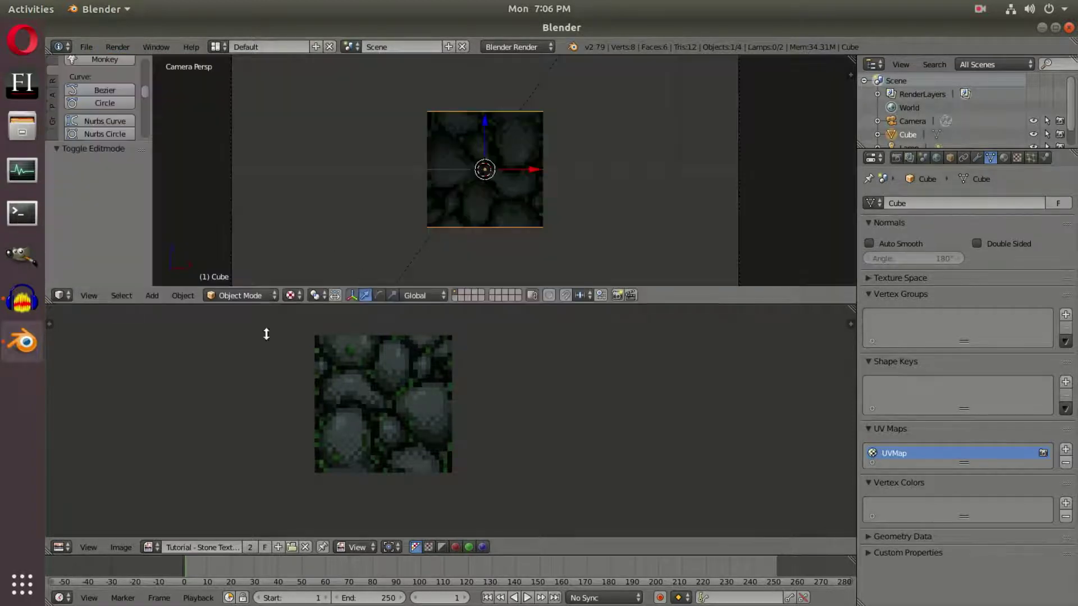
Step: Maximize the 3D view in Rendered shading and show the material and Tex texture settings
key(ctrl+Up)
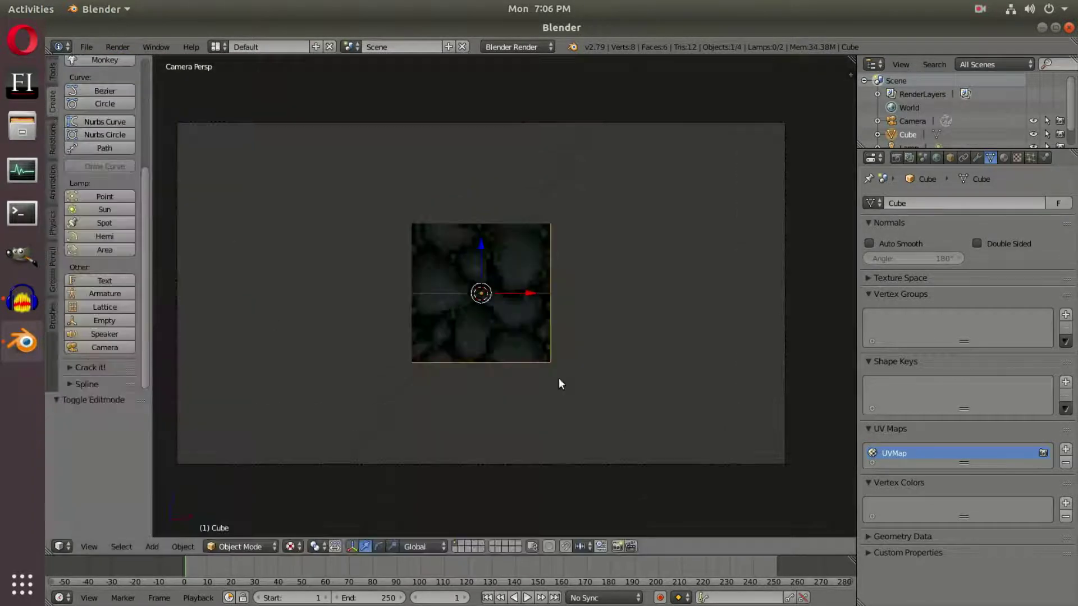
click(291, 546)
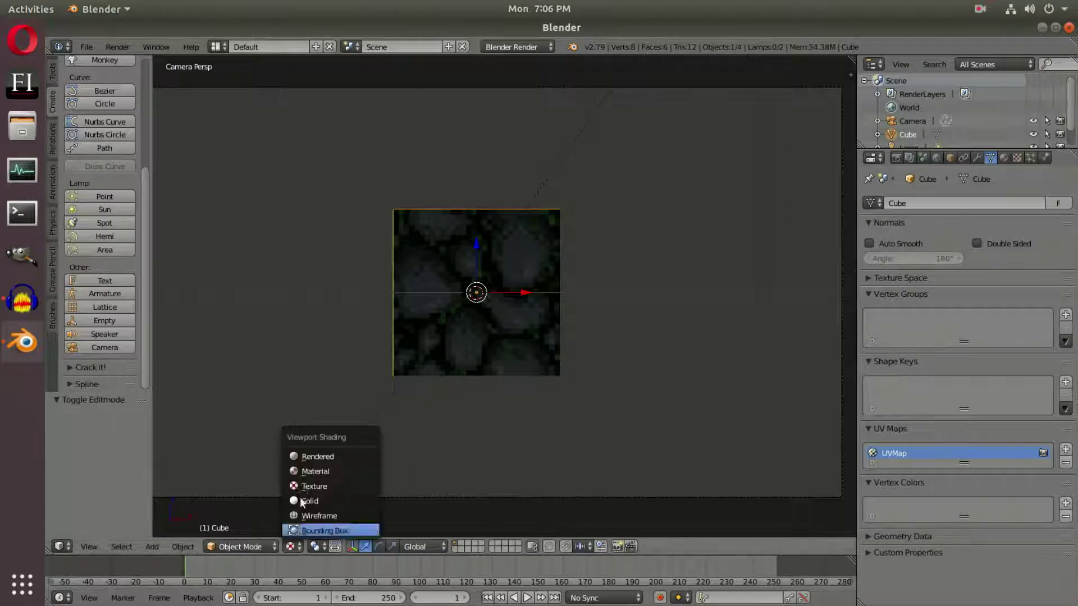
click(315, 453)
click(1002, 157)
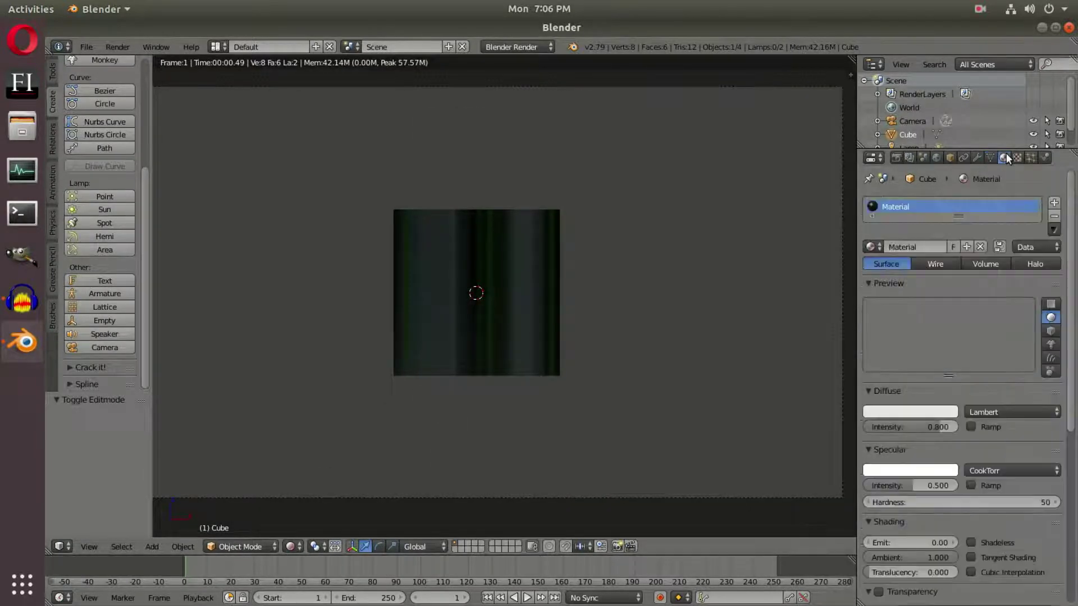
scroll(968, 387, down, 3)
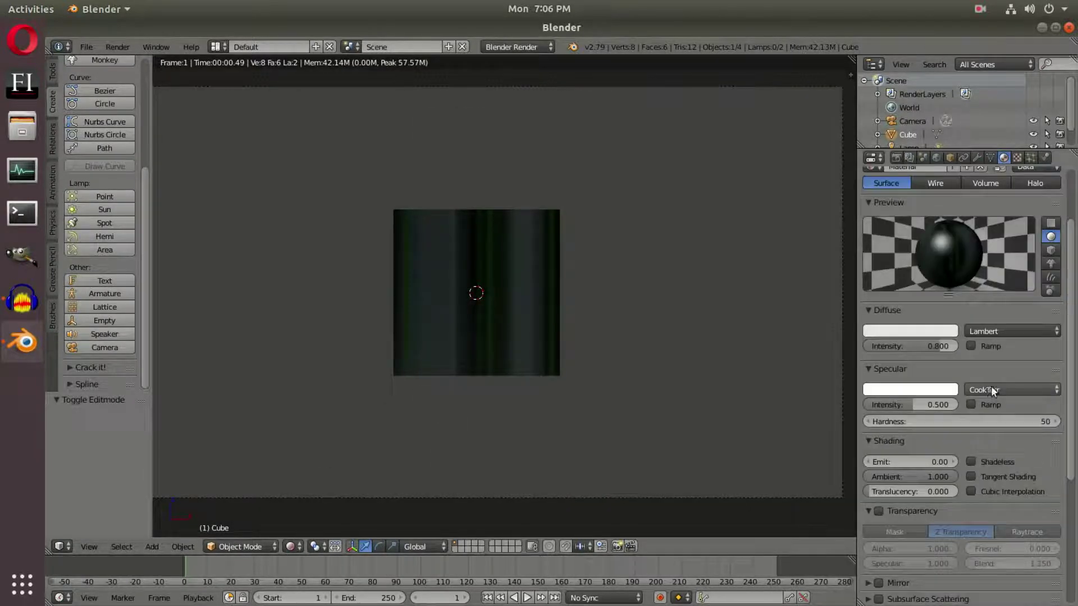
click(1017, 157)
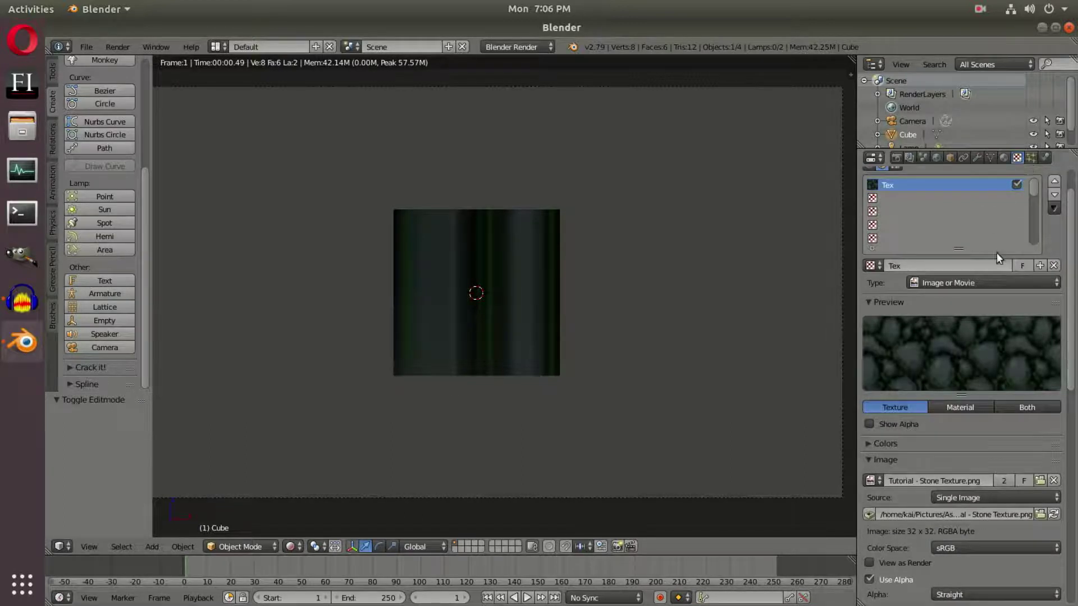
Step: Review the texture's alpha options and return to the material, keeping diffuse intensity at 1.000
scroll(995, 318, down, 10)
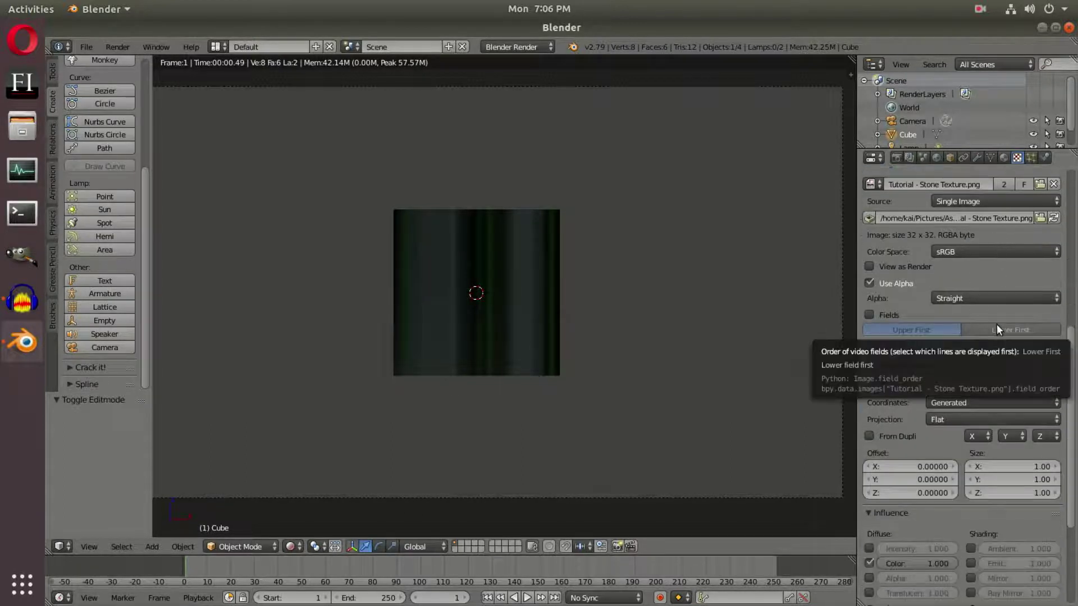
click(970, 298)
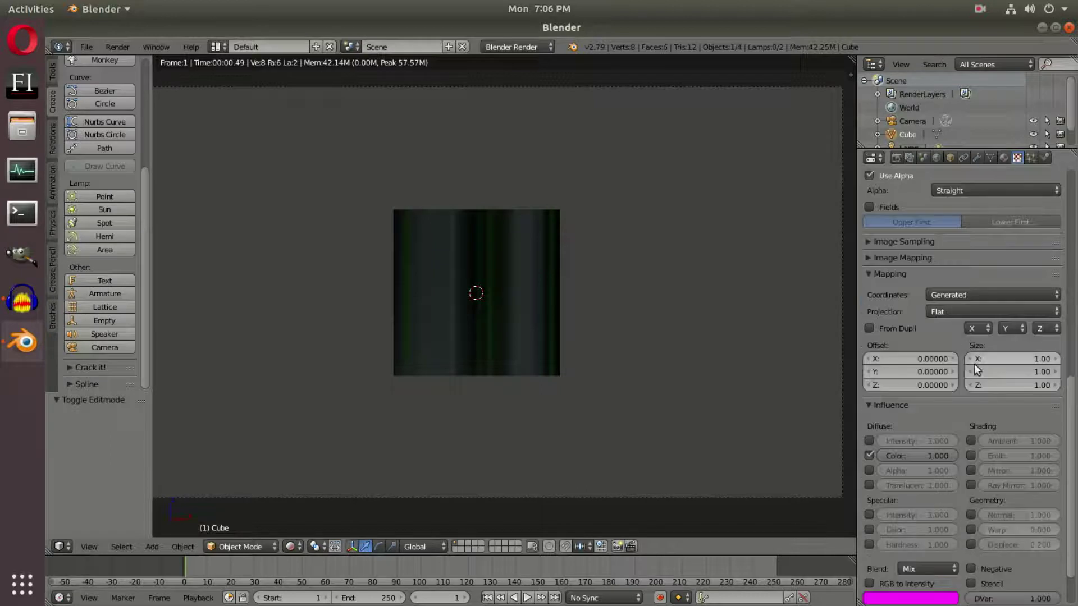
key(ctrl+shift+Tab)
drag(934, 346, 870, 347)
key(Escape)
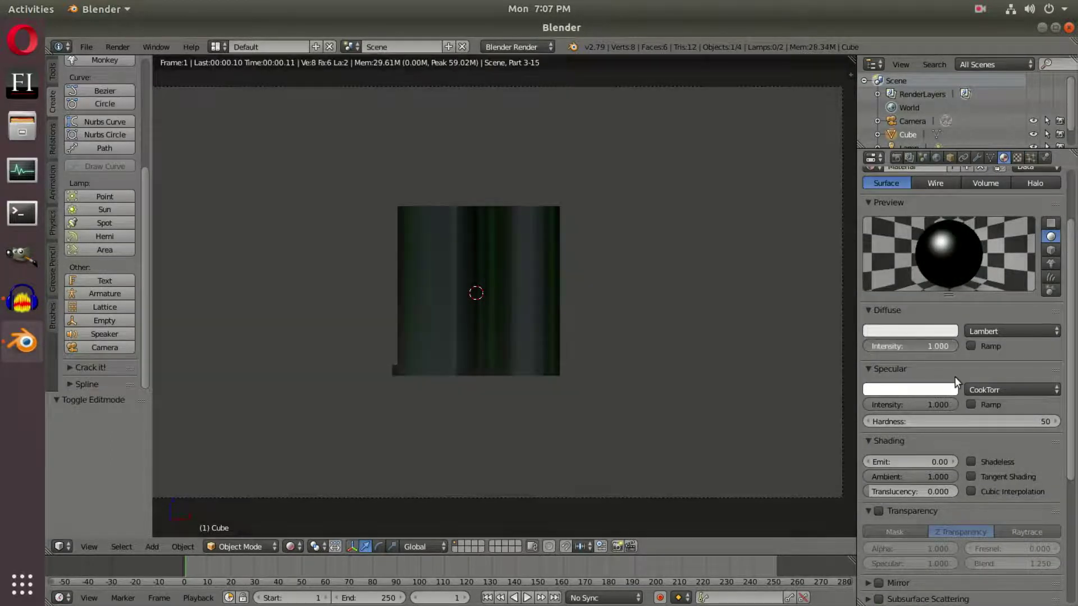
Step: Set specular intensity to 0 and view the whole cube at an angle with Image Mapping expanded
drag(945, 405, 872, 405)
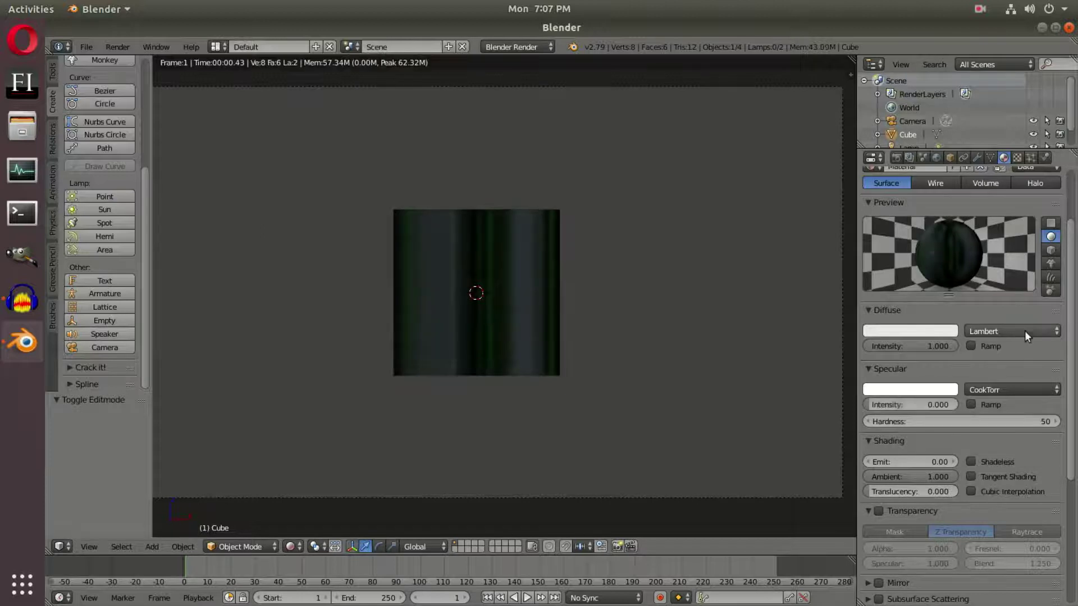
scroll(1018, 345, down, 2)
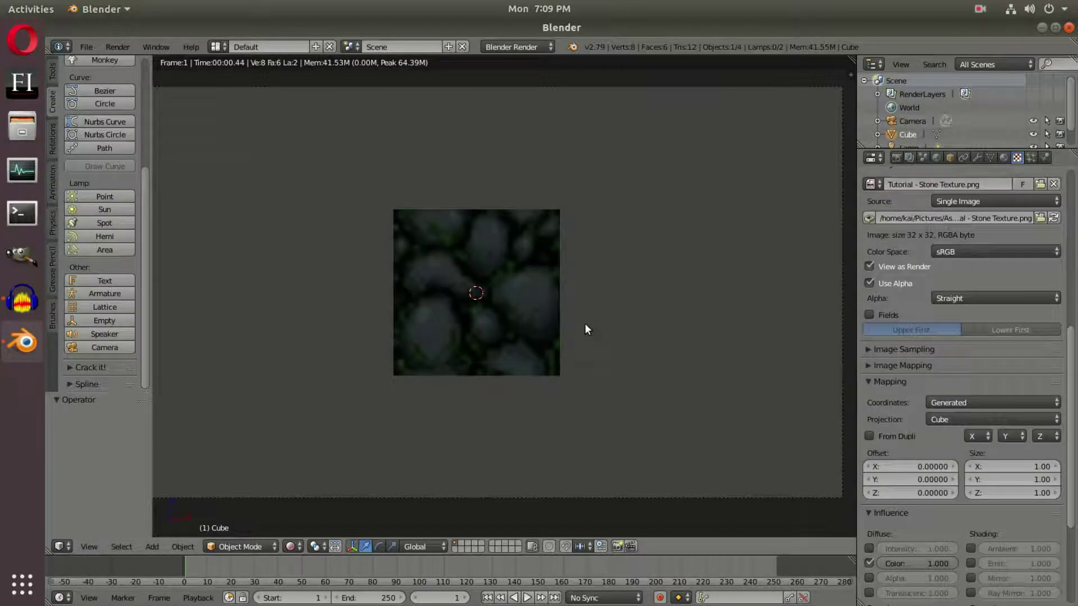
middle_drag(641, 295, 729, 372)
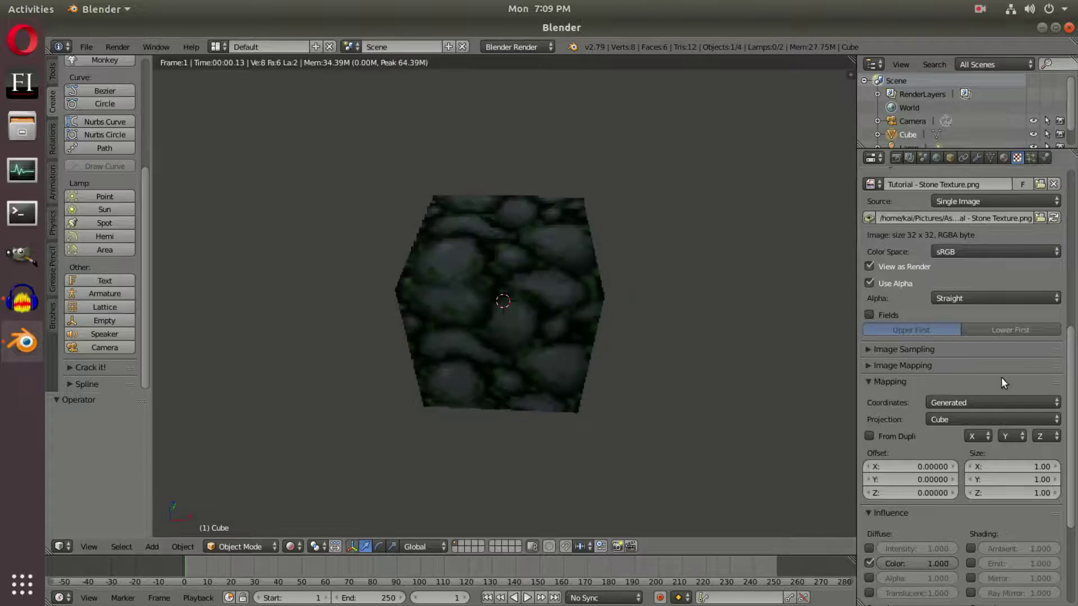
click(999, 366)
Step: Turn off Interpolation in Image Sampling so the stone texture renders as crisp pixels
click(898, 365)
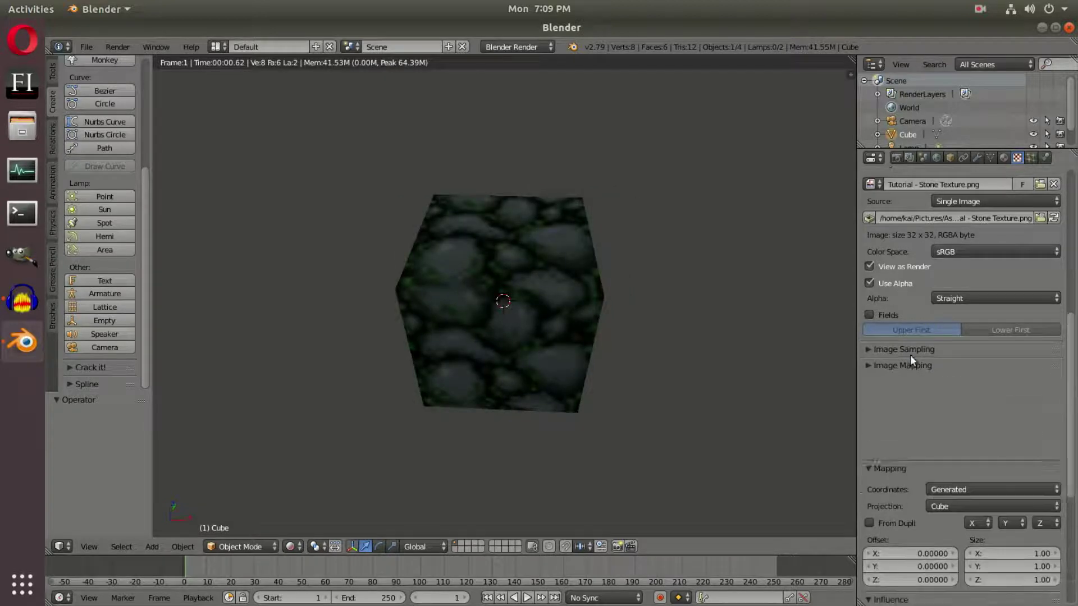
click(903, 349)
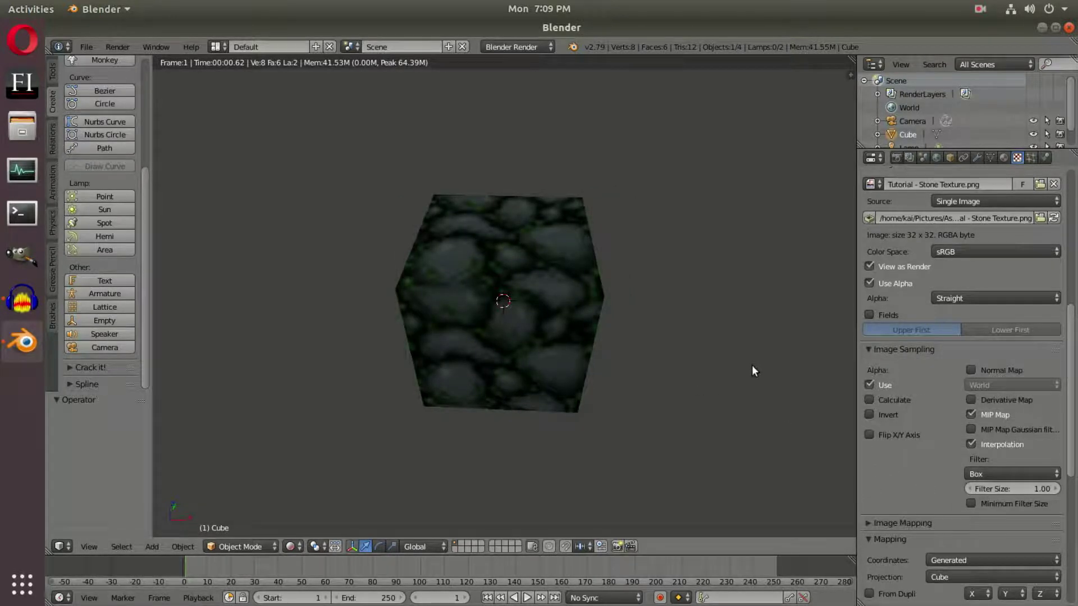
scroll(752, 365, up, 2)
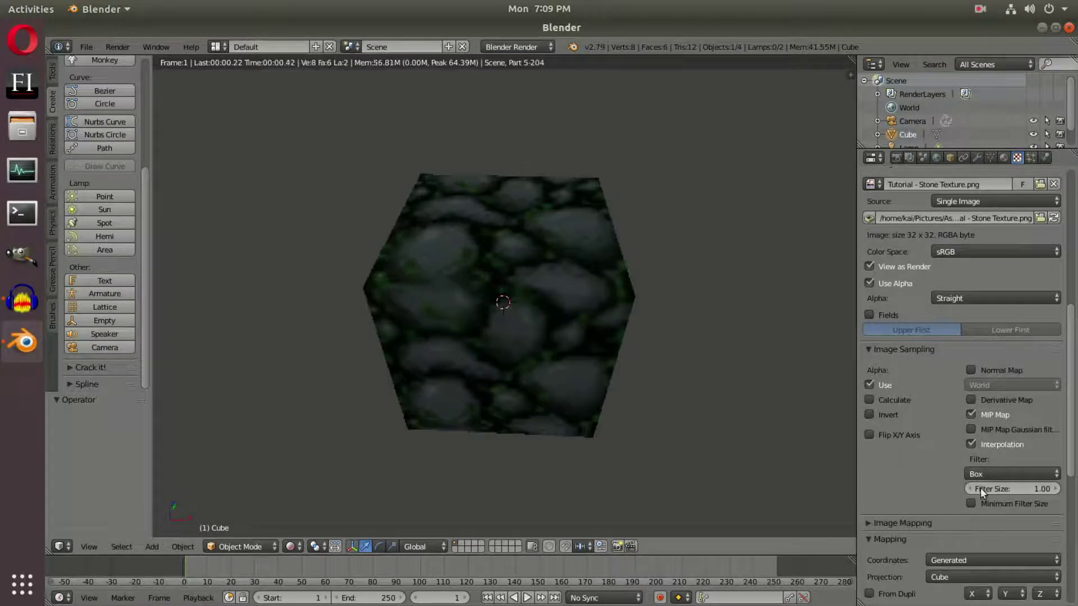
click(1003, 448)
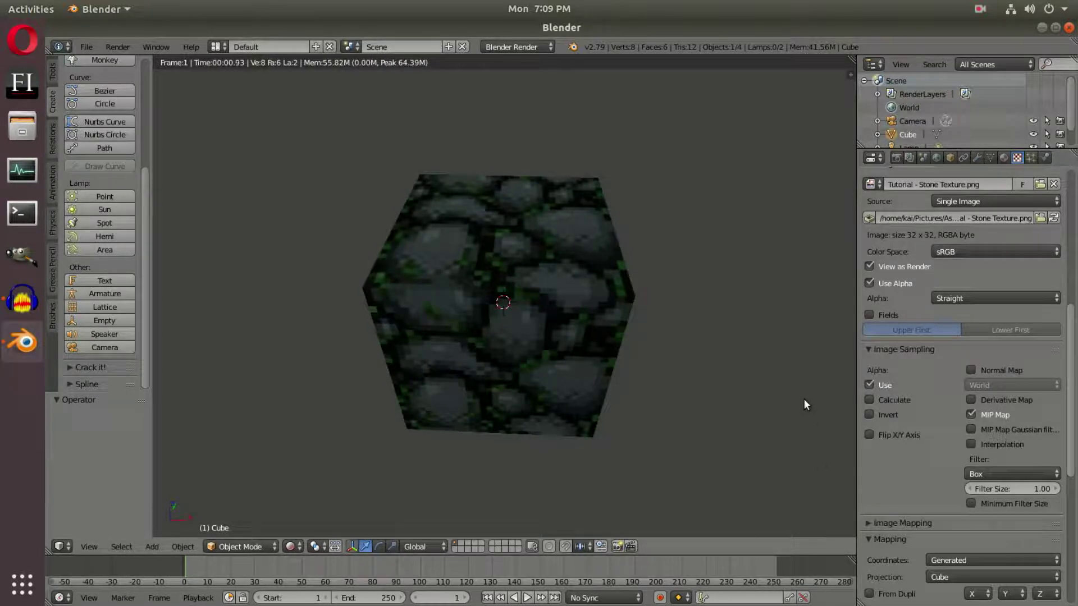
Step: Render a still image of the cube through the camera, then return to the 3D viewport
key(KP_0)
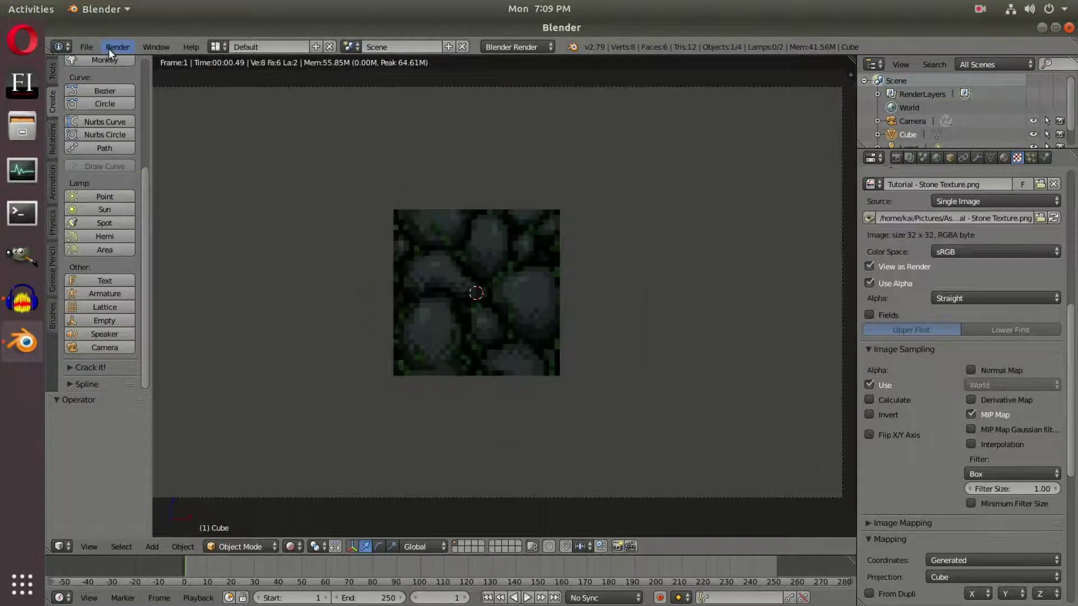
click(116, 47)
click(118, 63)
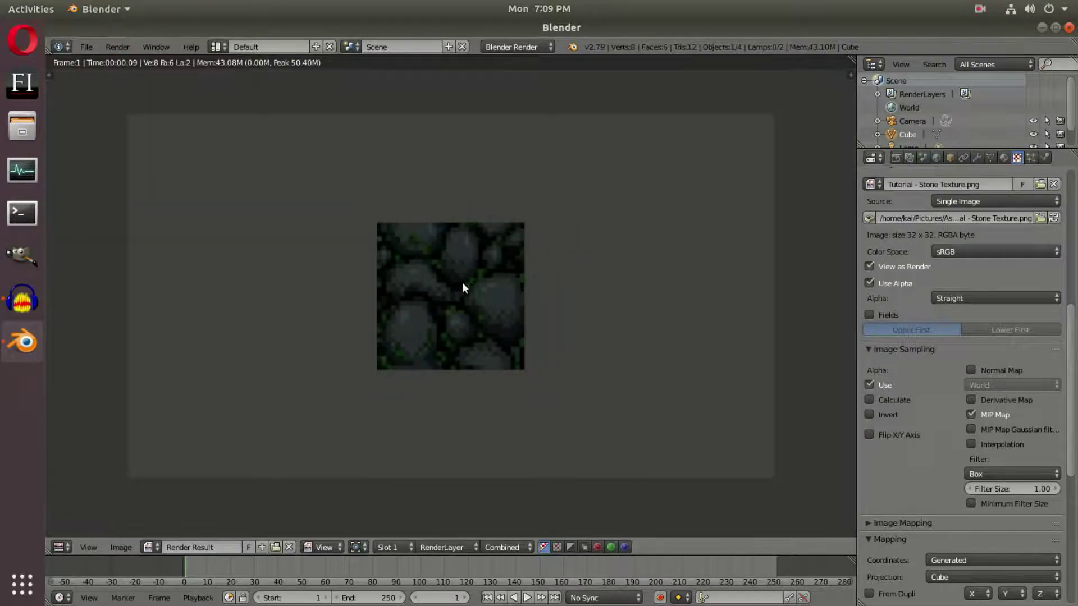
key(Escape)
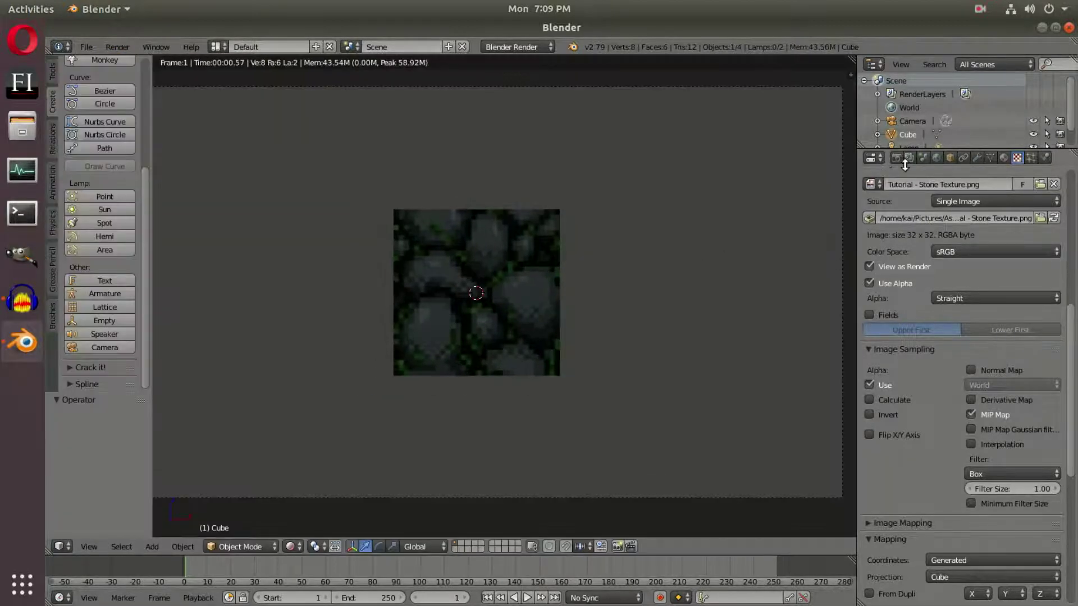
Step: Switch the viewport to textured shading and move the camera 4.963 closer along Y
click(897, 160)
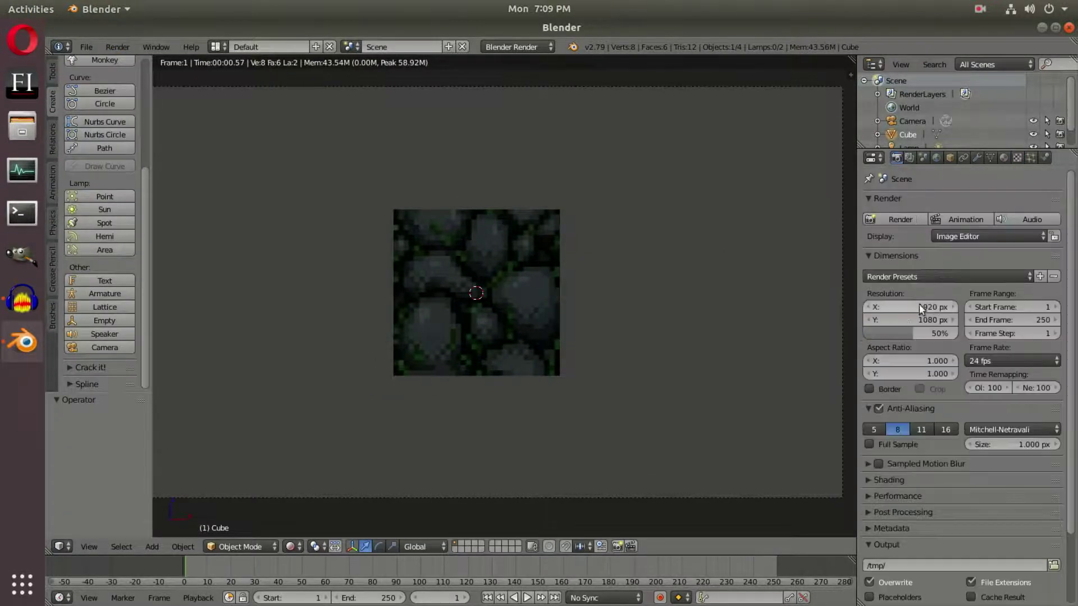
right_click(675, 490)
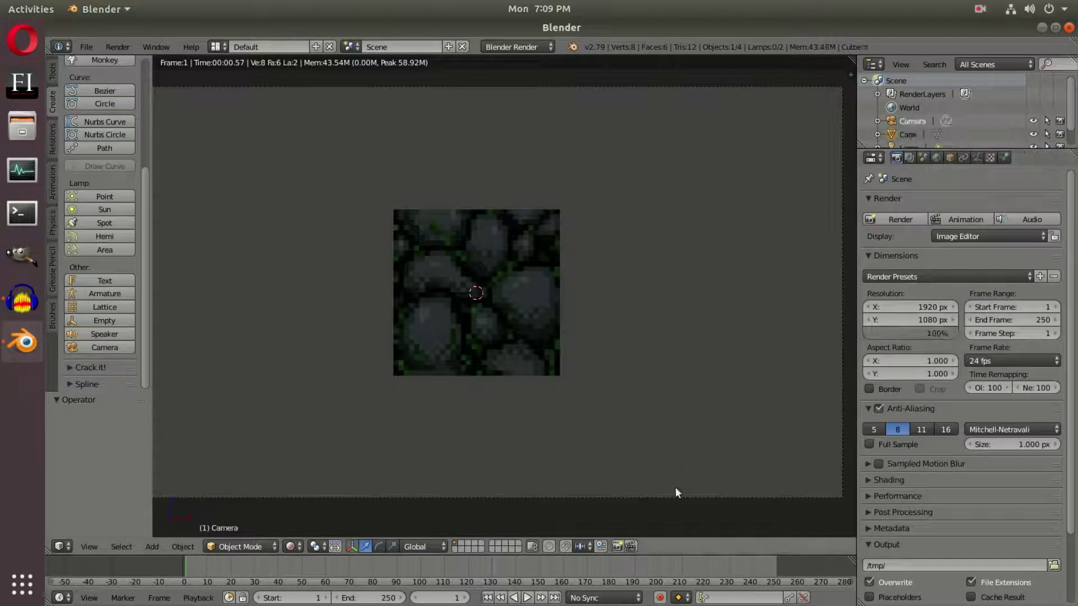
click(291, 547)
click(318, 483)
key(g)
key(y)
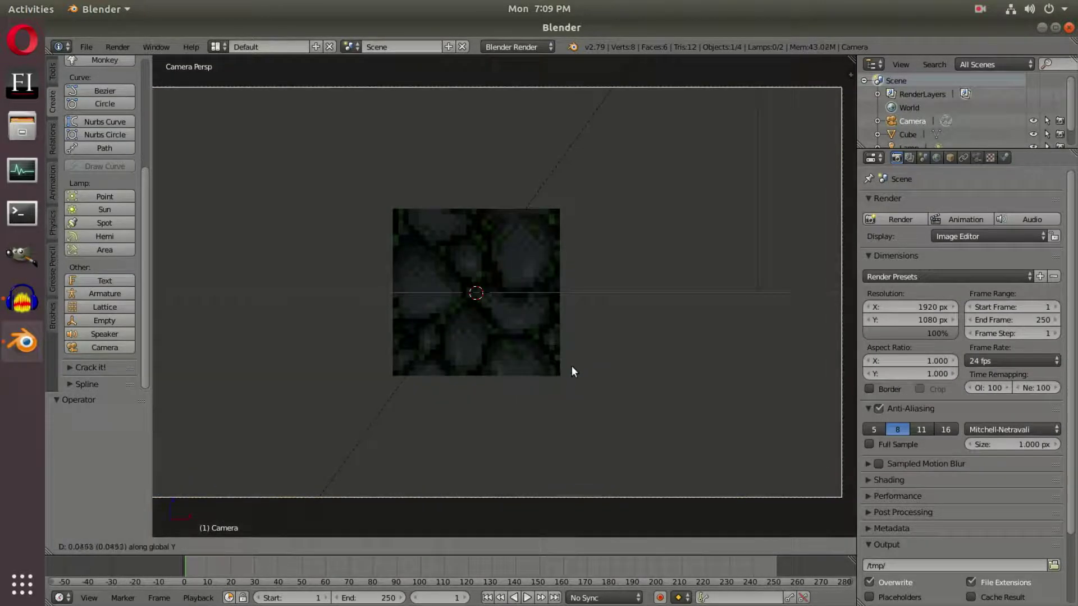
click(582, 496)
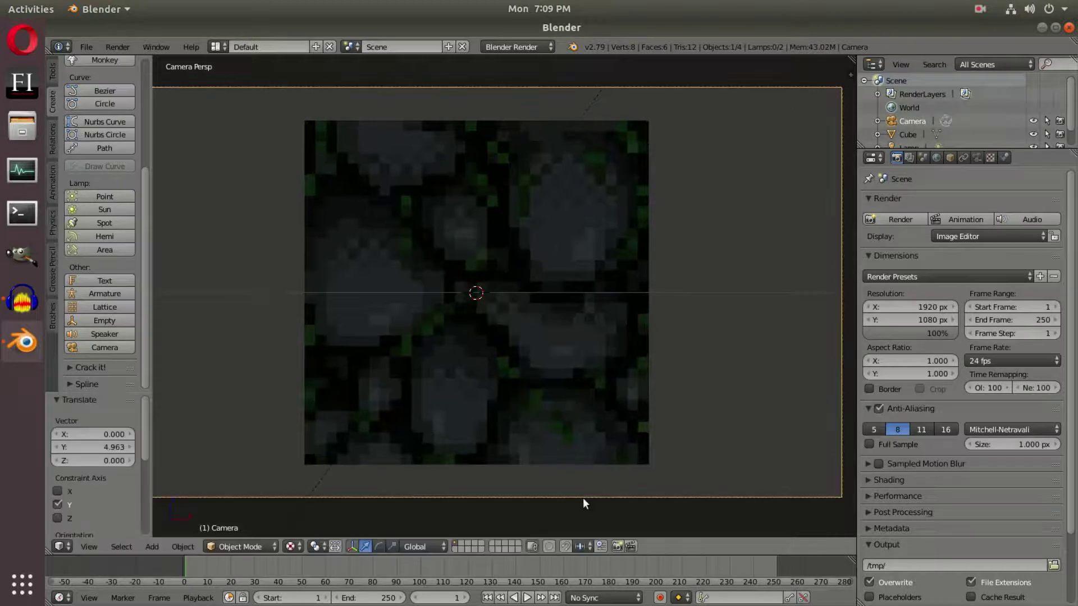
Step: Tilt the cube 26.9°/-22.9° so three stone-textured faces face the camera
right_click(589, 313)
key(r)
key(r)
click(655, 308)
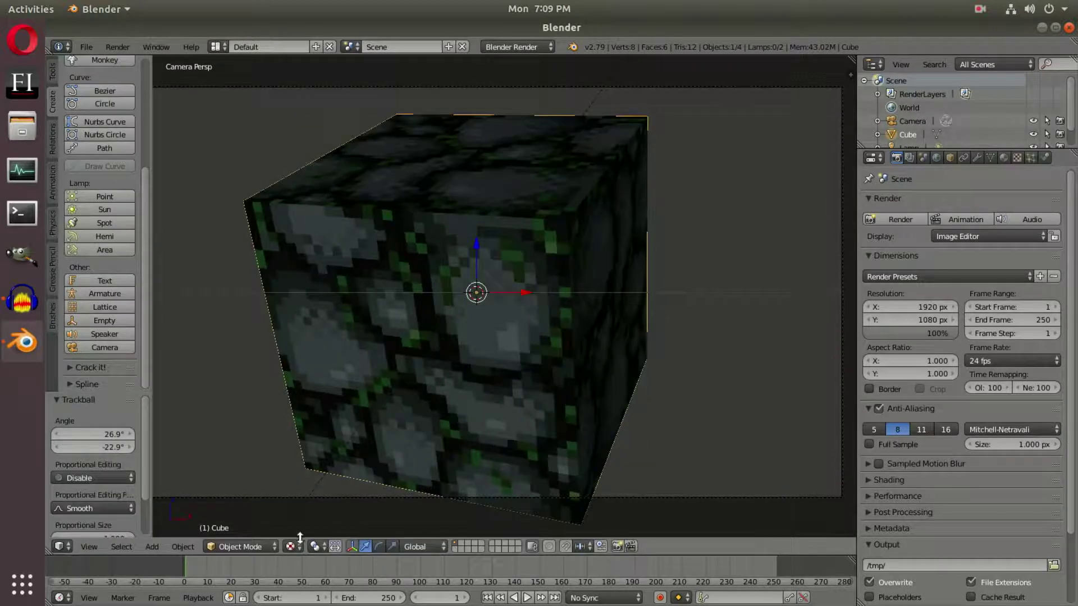
Step: Preview Rendered shading, render a still of the tilted cube, and return to the viewport
click(290, 547)
click(315, 456)
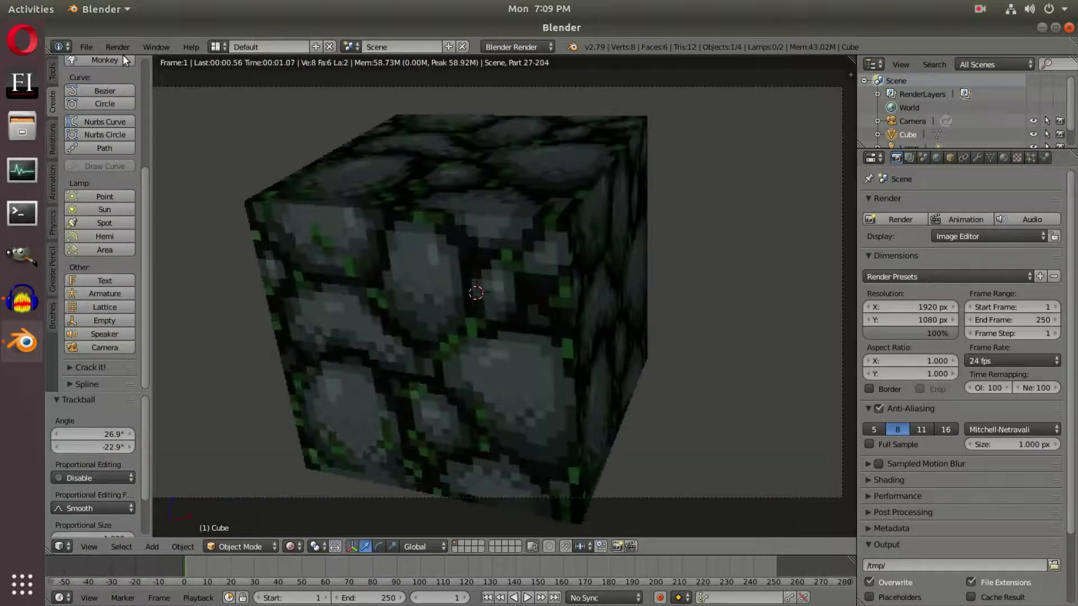
click(124, 49)
click(140, 68)
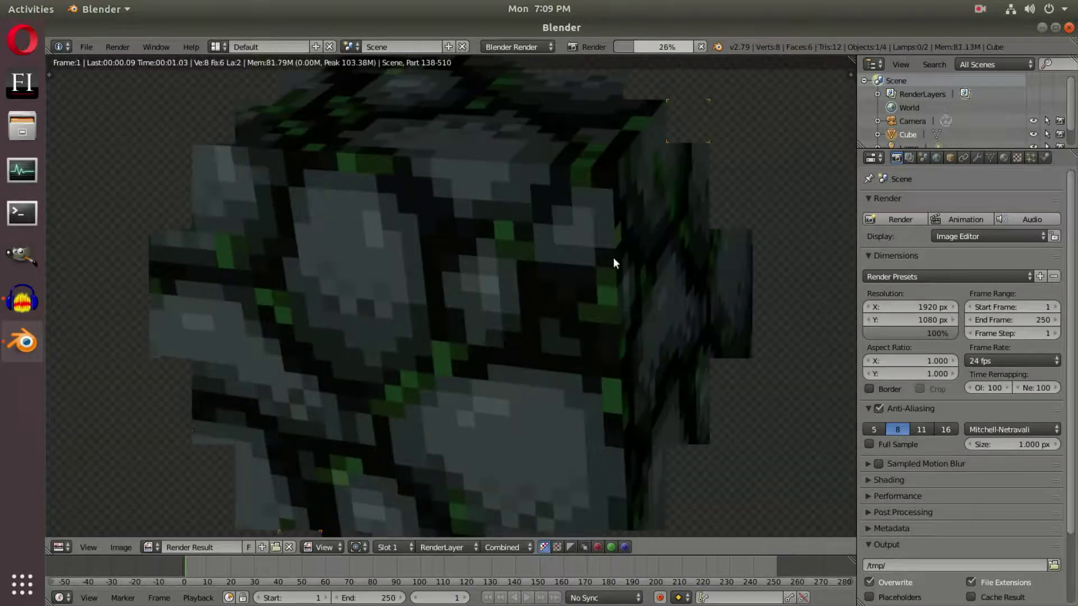
scroll(751, 276, down, 3)
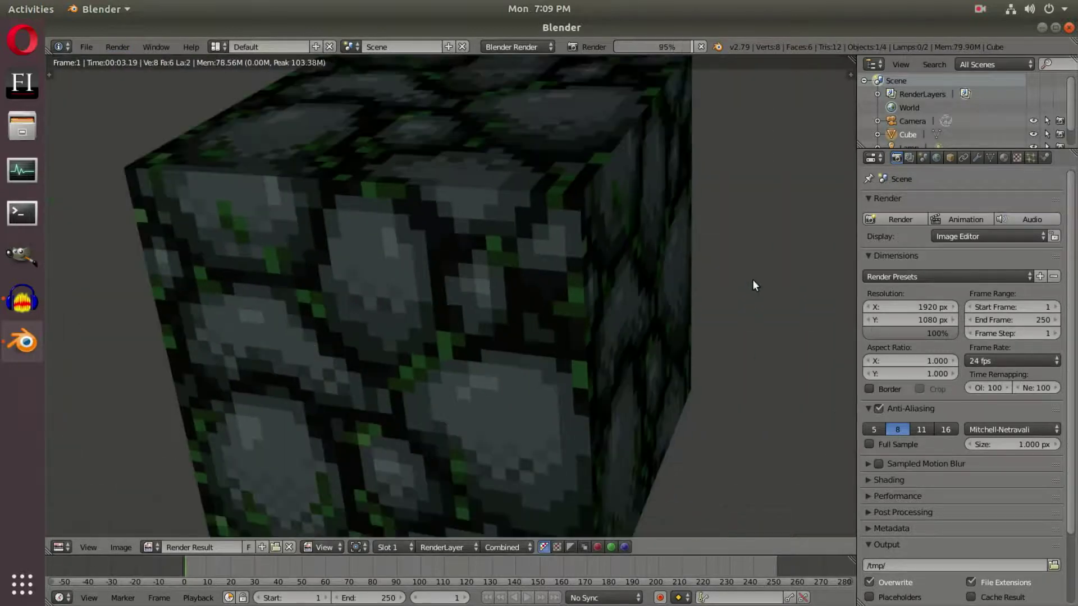
key(Escape)
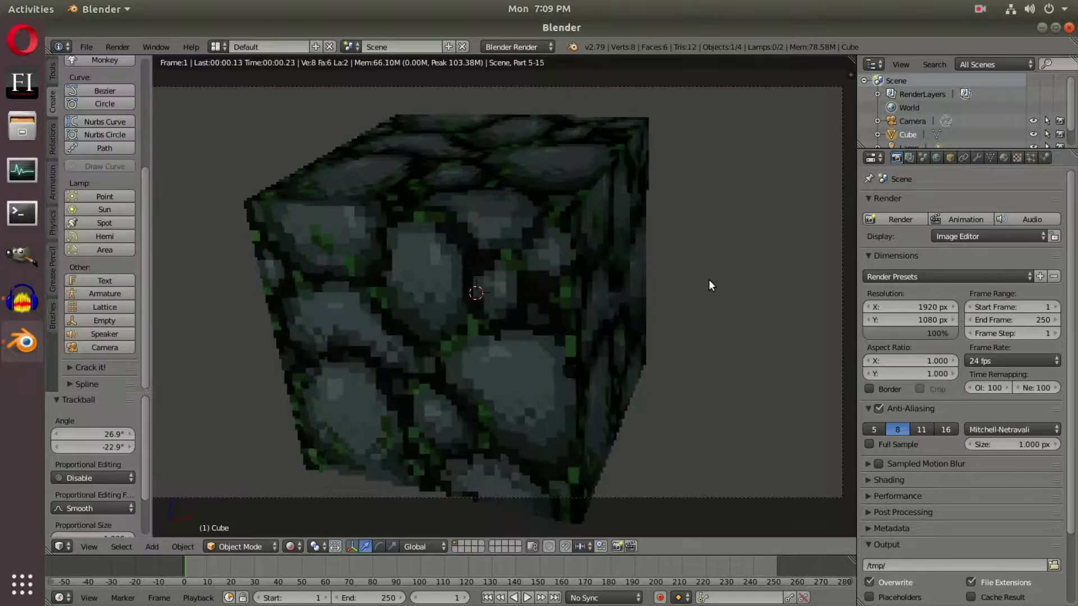
Step: Switch the render engine to Cycles and preview it live with Rendered viewport shading
click(290, 547)
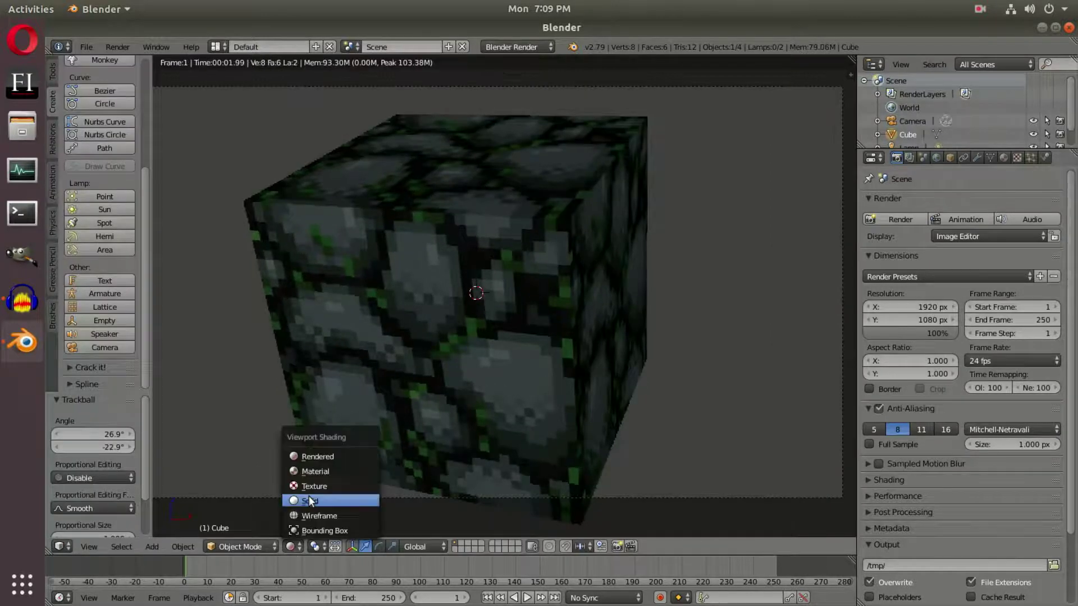
click(331, 497)
click(528, 47)
click(519, 90)
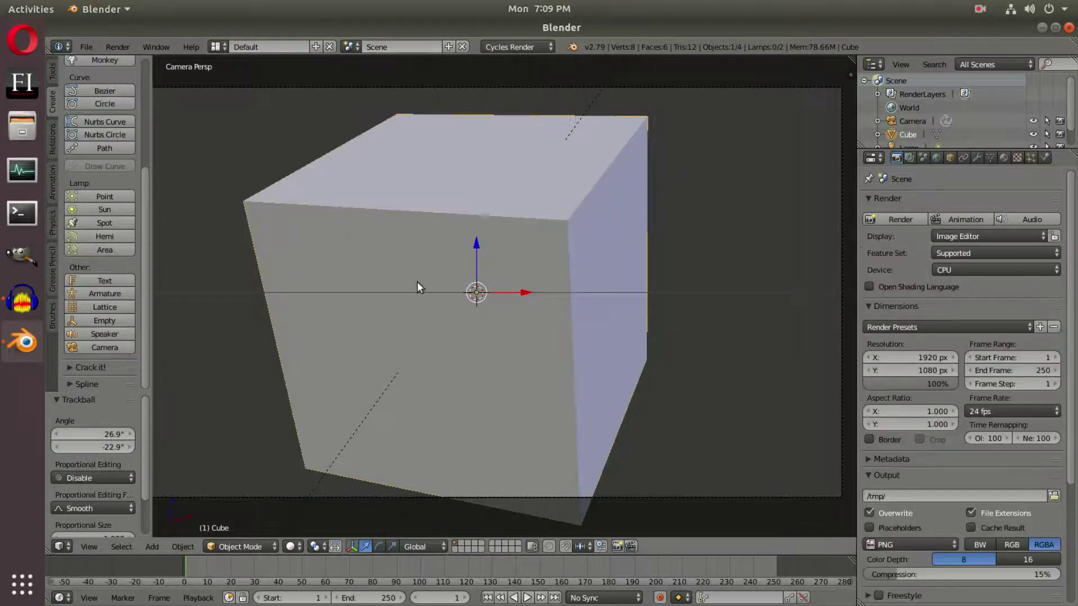
click(291, 550)
click(350, 457)
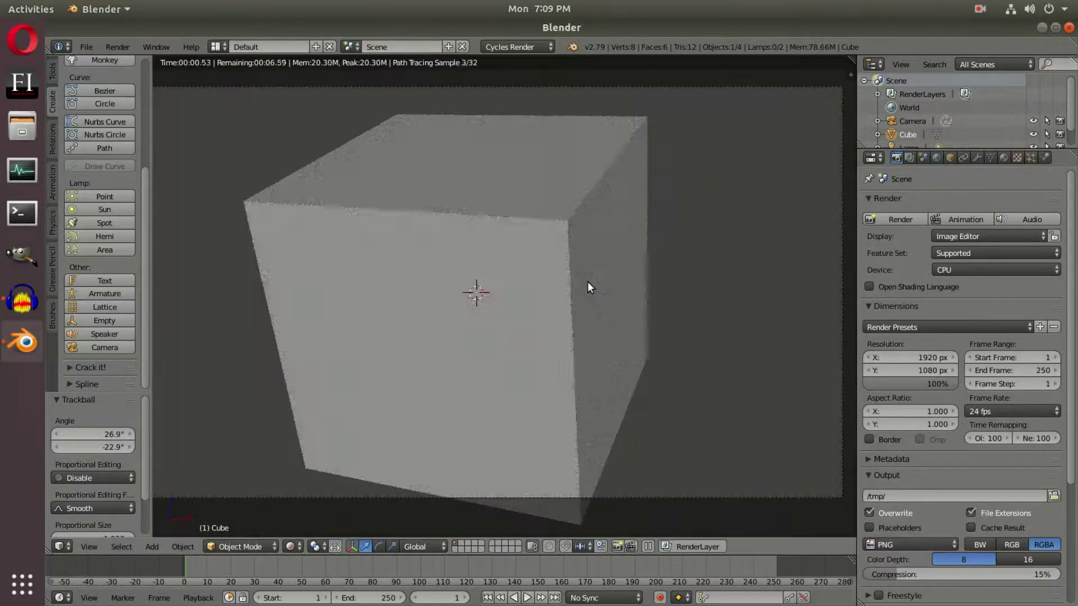
Step: Enable Use Nodes on the cube's material and open the diffuse Color input choices
click(1002, 157)
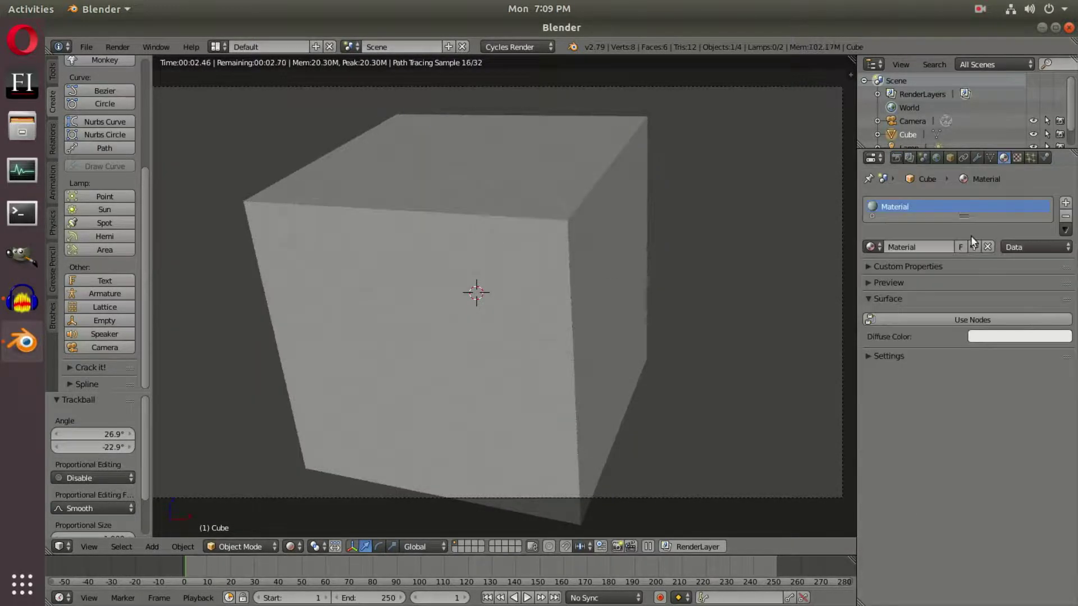
click(971, 318)
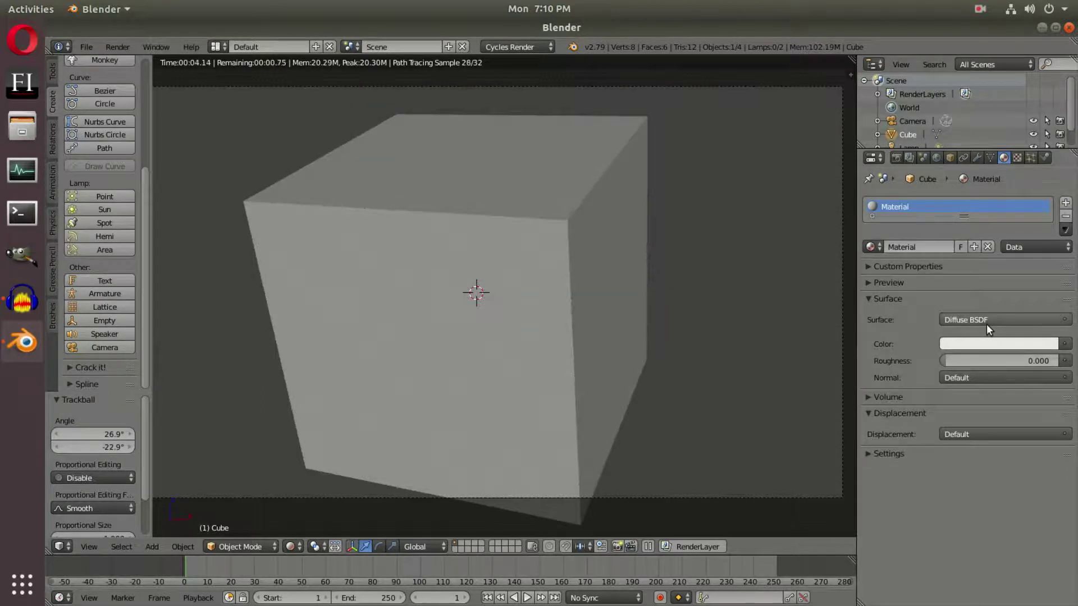
click(1064, 345)
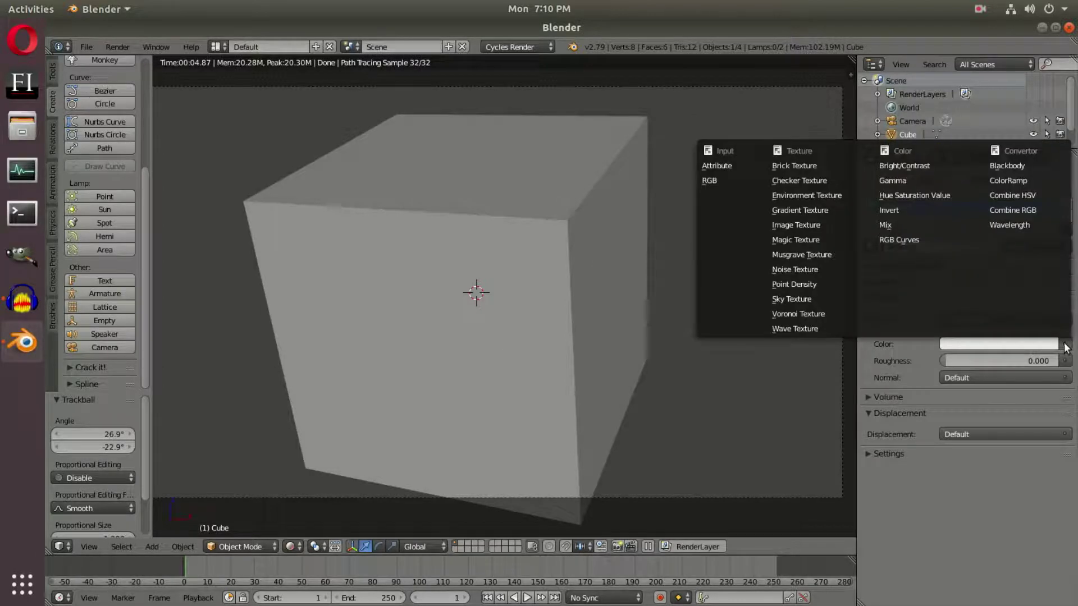
Step: Feed the diffuse colour from an Image Texture loaded with Tutorial - Stone Texture.png
click(815, 227)
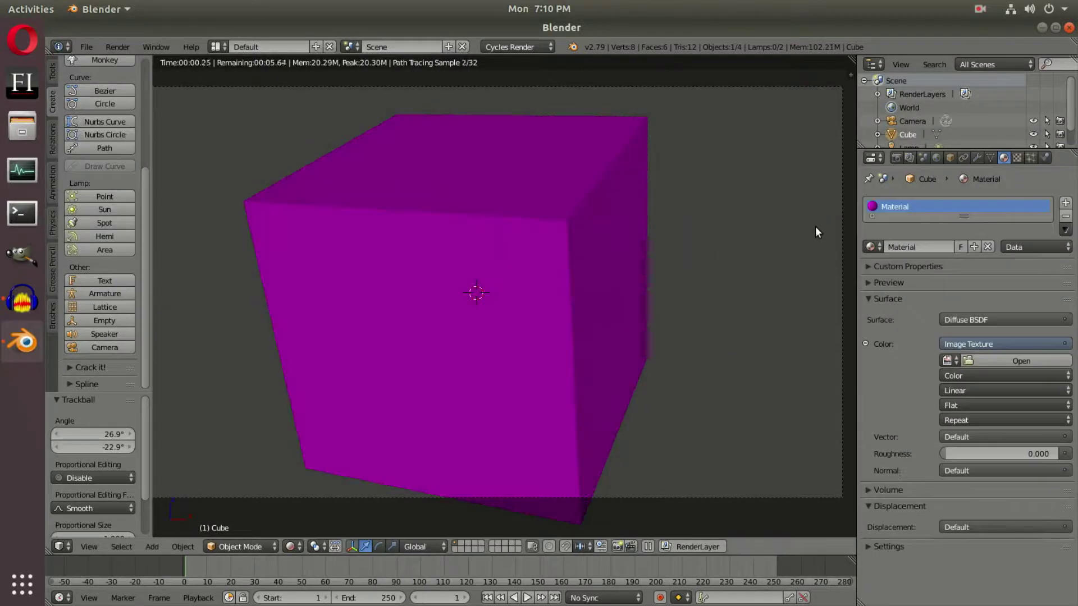
click(947, 360)
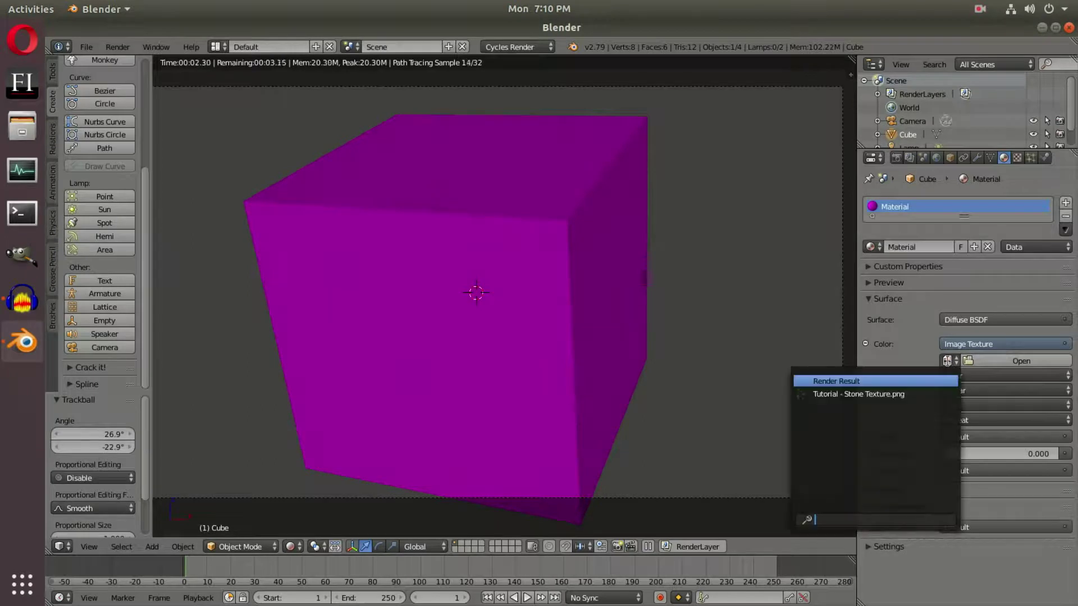
click(954, 357)
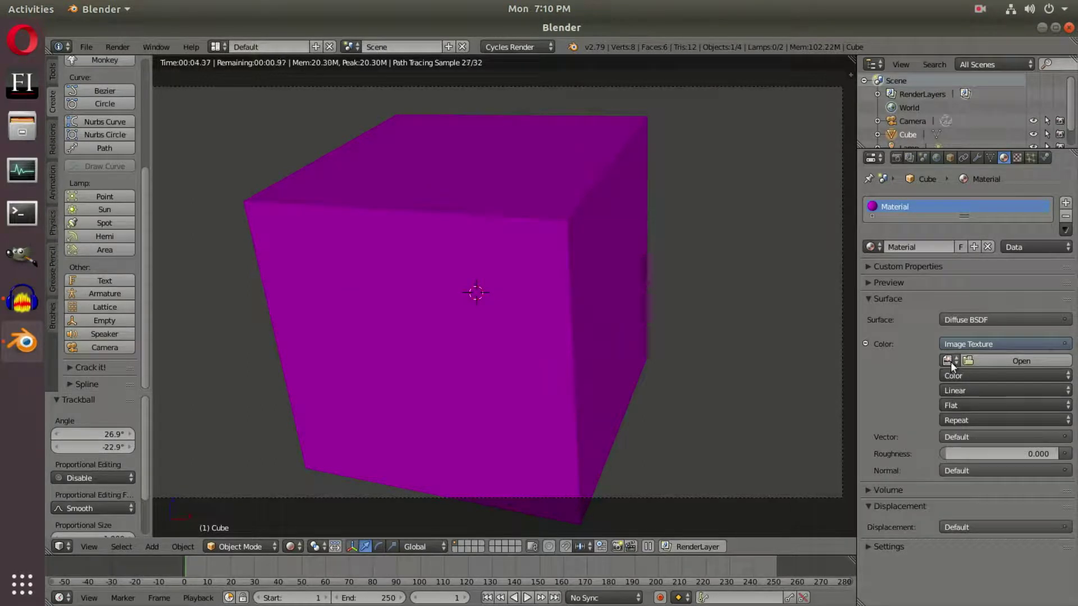
click(949, 360)
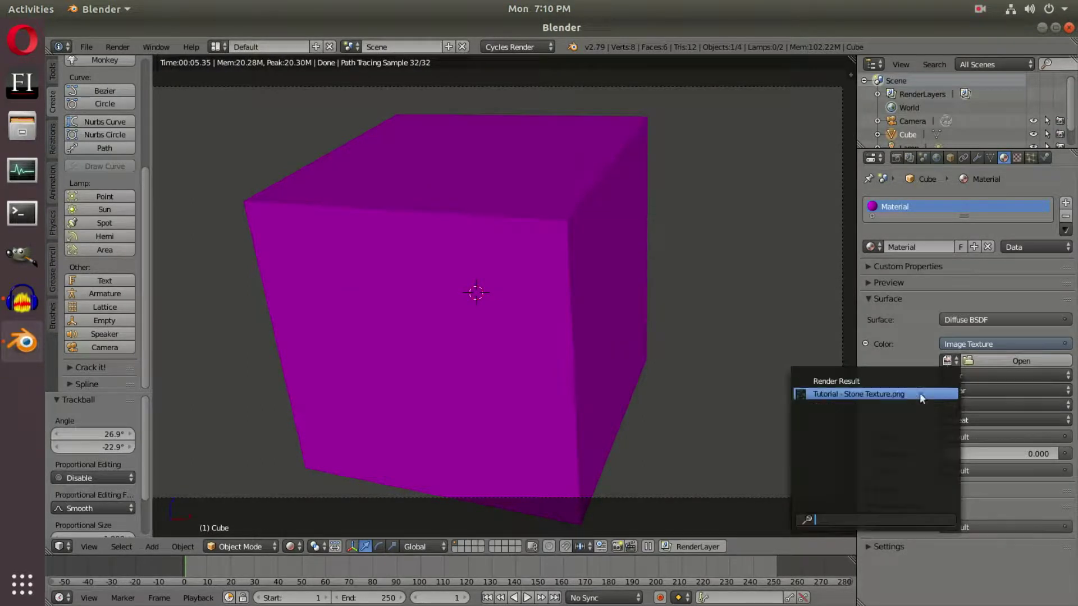
click(919, 393)
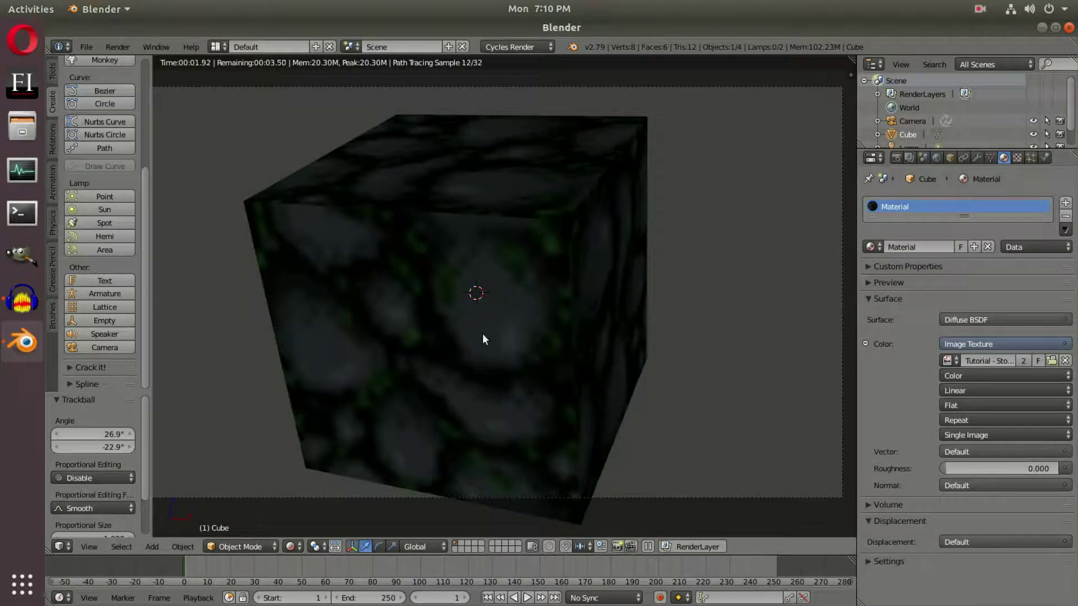
Step: Set the texture interpolation to Closest and start a Cycles render of the cube
click(967, 406)
click(964, 384)
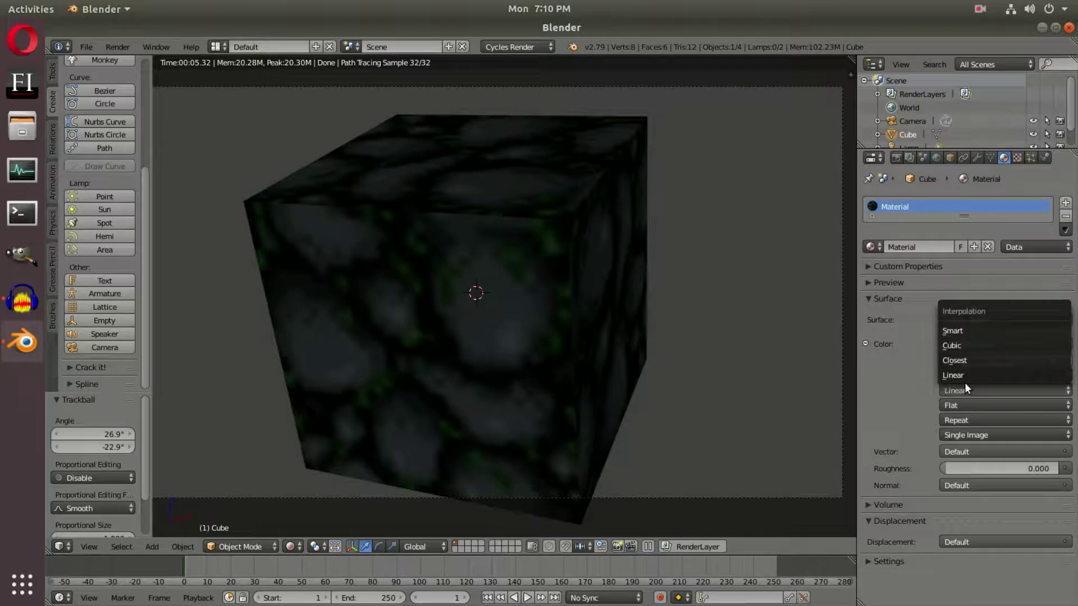
click(968, 359)
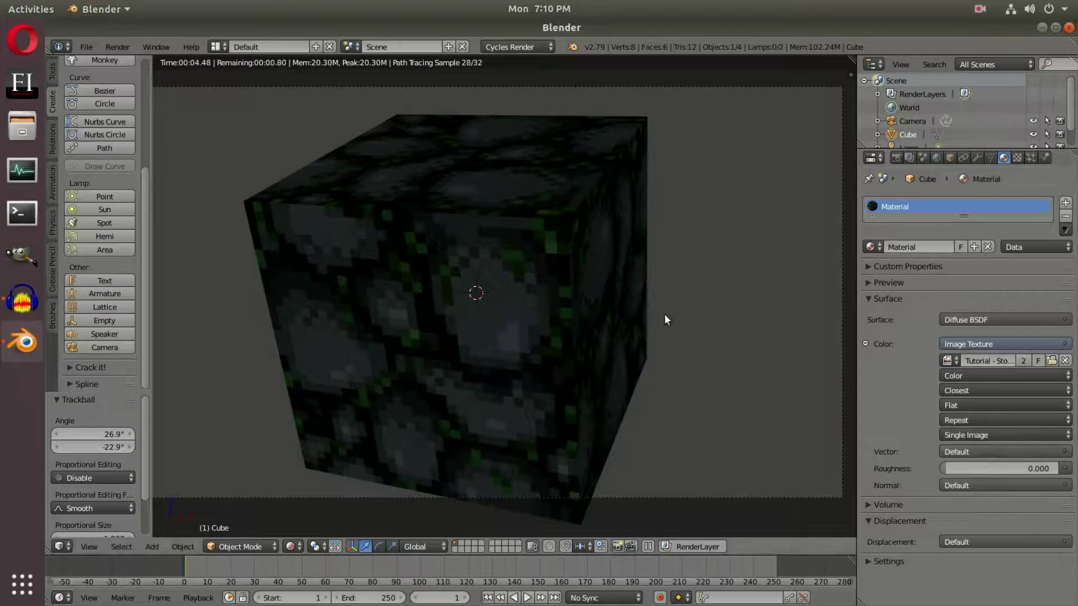
click(117, 47)
click(167, 62)
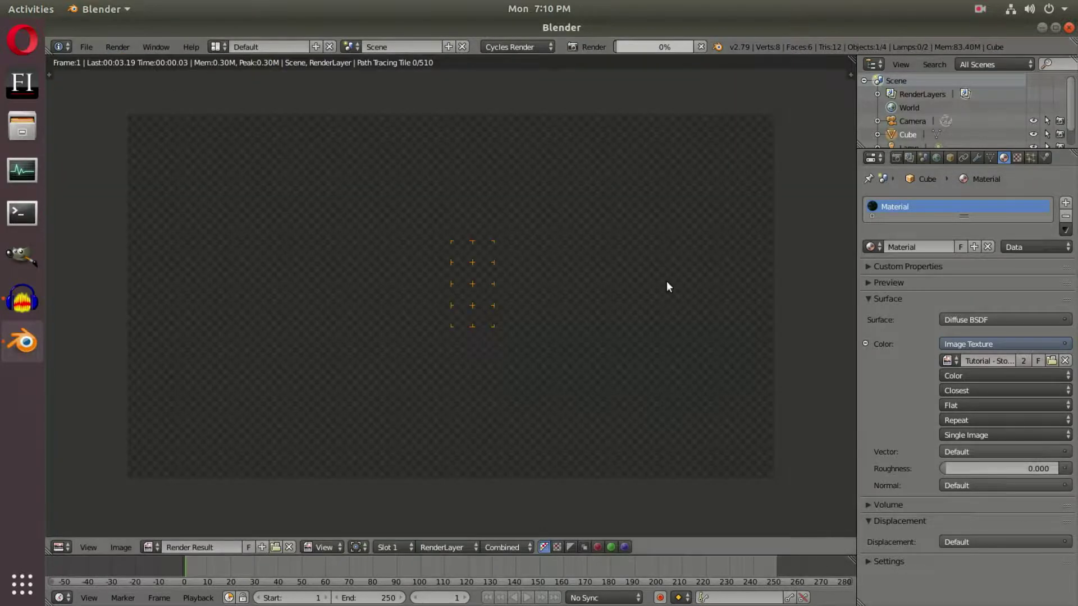